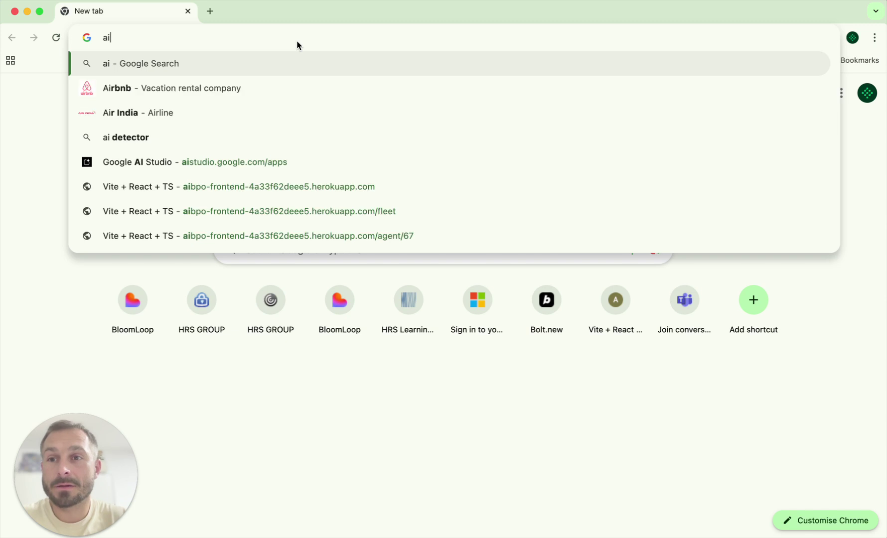
Search the web for "ai studio google" and open the Google AI Studio site
{"action": "type", "text": "studio googl"}
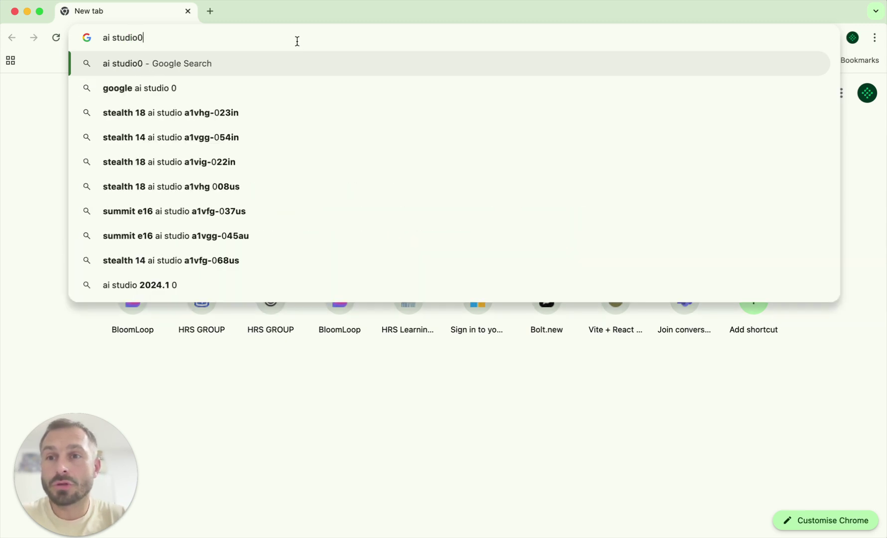
{"action": "key", "text": "Return"}
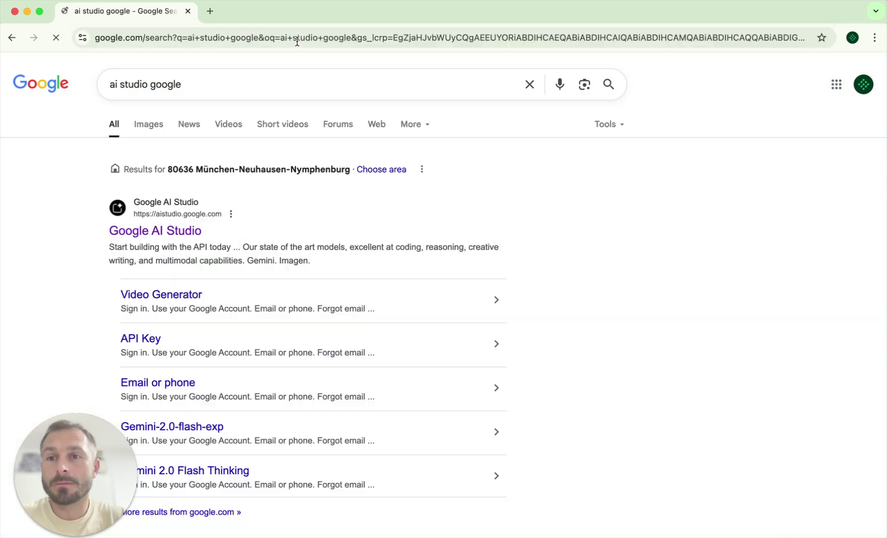
{"action": "left_click", "coordinate": [155, 231]}
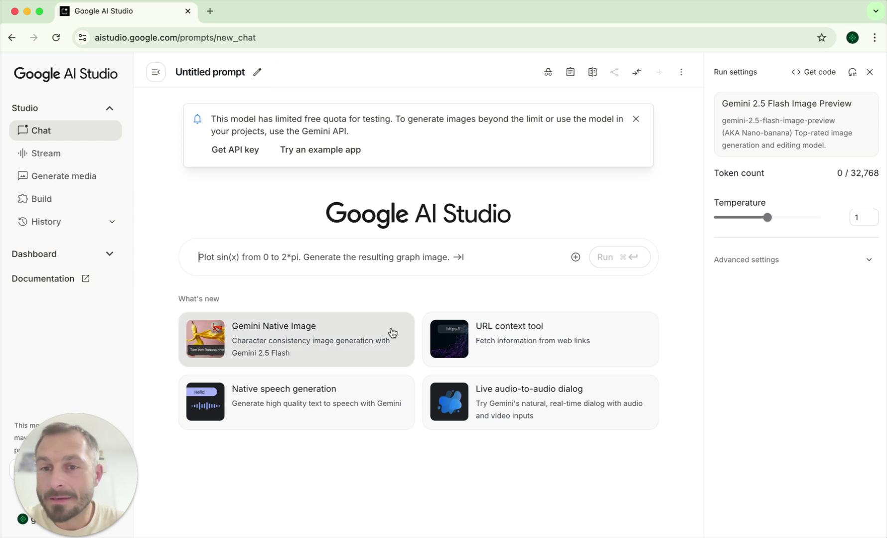
Name the untitled prompt "GenAI Test" and save it
{"action": "left_click", "coordinate": [259, 74]}
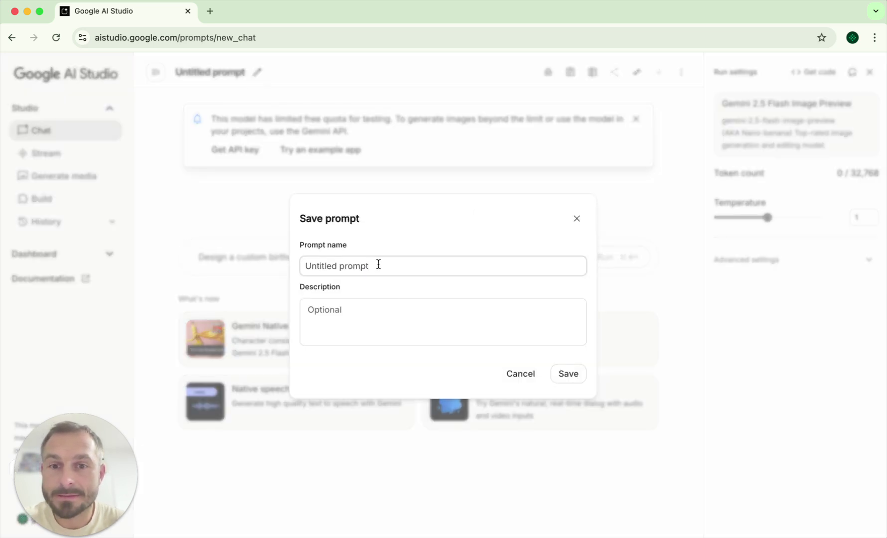
{"action": "left_click_drag", "start_coordinate": [377, 263], "coordinate": [286, 267]}
{"action": "type", "text": "Gen"}
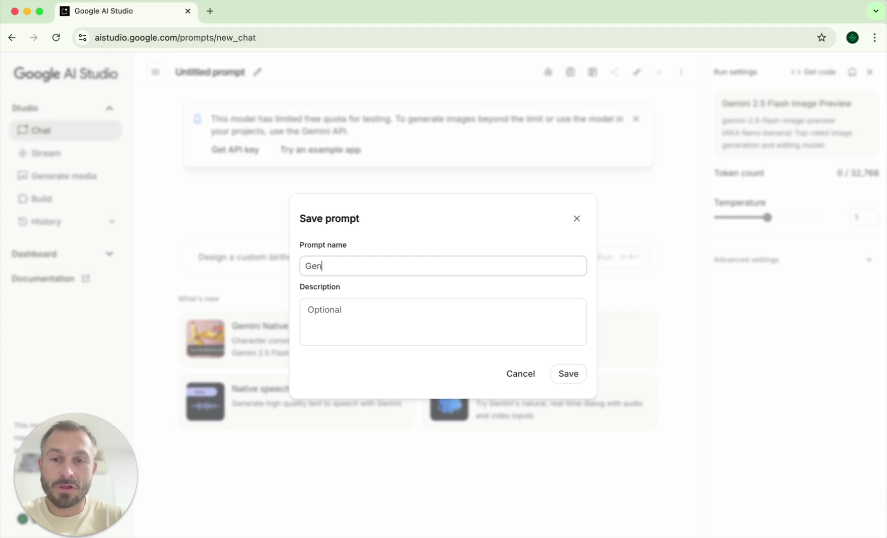
{"action": "type", "text": "AI Test"}
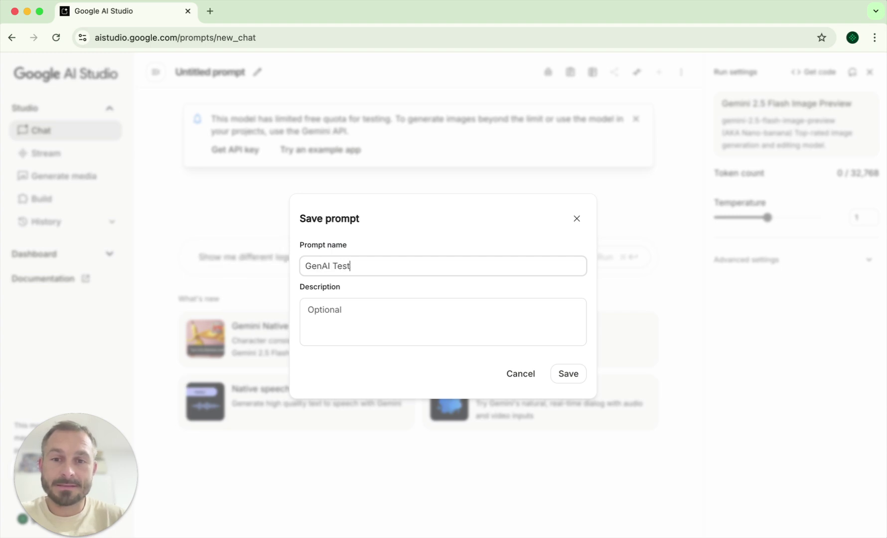
{"action": "left_click", "coordinate": [569, 381]}
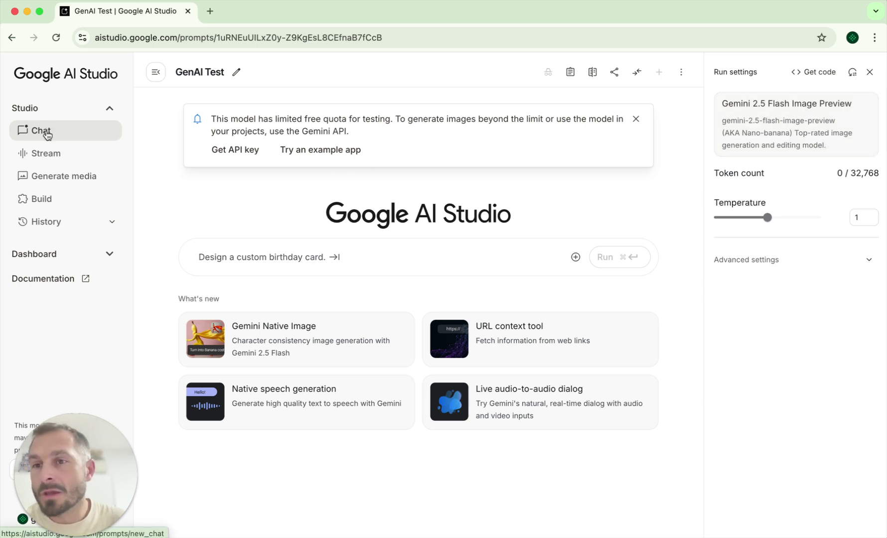
Look through the Stream, Chat, Generate media and Build sections of the studio
{"action": "left_click", "coordinate": [48, 154]}
{"action": "left_click", "coordinate": [65, 132]}
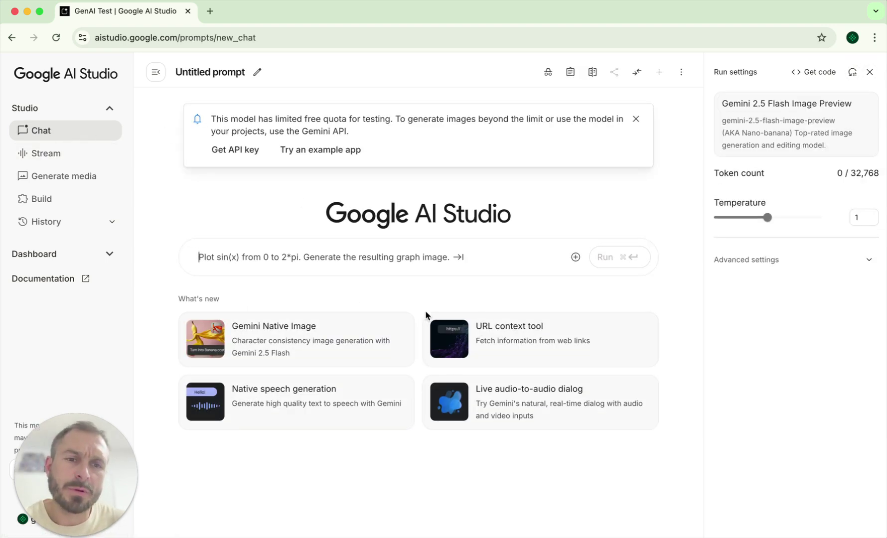
{"action": "left_click", "coordinate": [94, 164]}
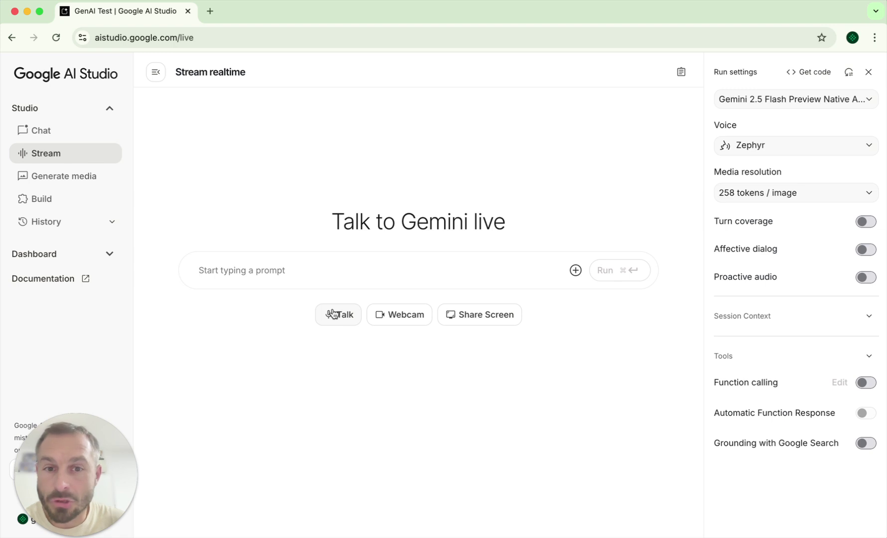
{"action": "left_click", "coordinate": [47, 184]}
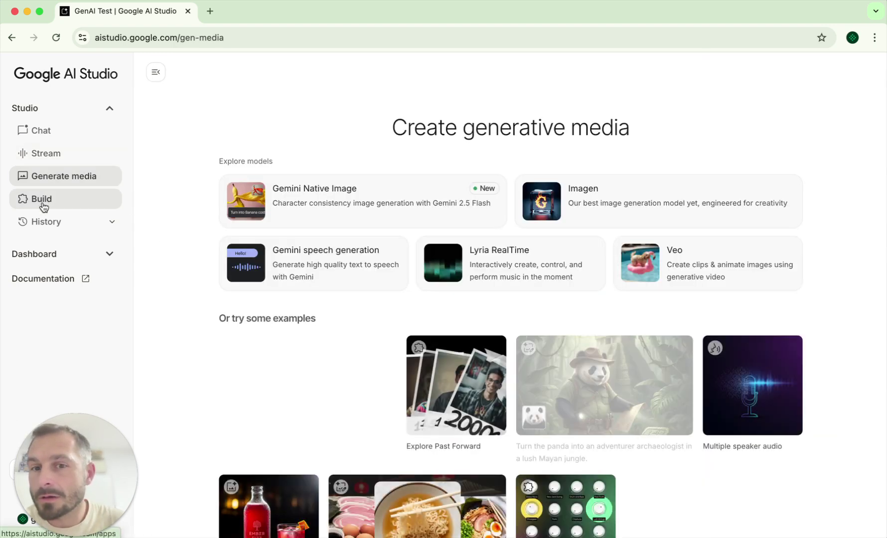
{"action": "left_click", "coordinate": [75, 206]}
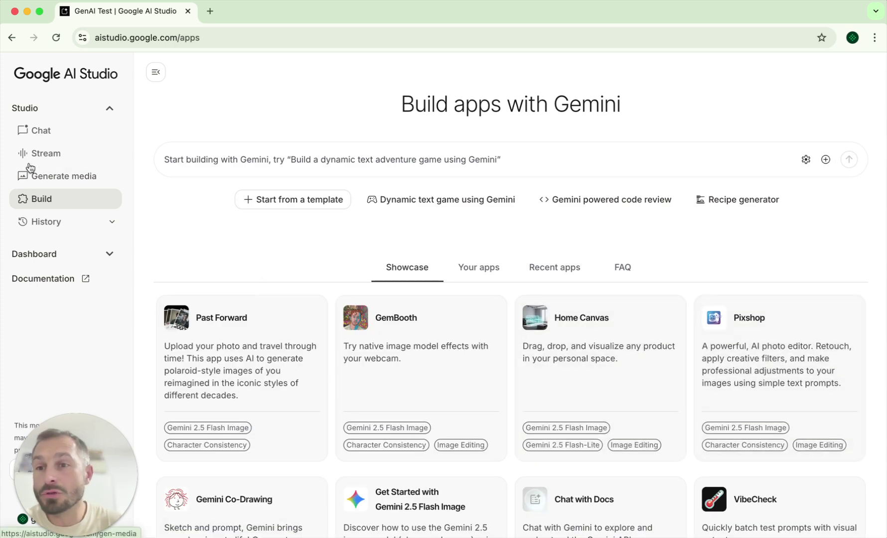
In a new chat, use the Gemini Native Image starter and run "Generate an image of a banana wearing a costume with a hat!"
{"action": "left_click", "coordinate": [41, 132]}
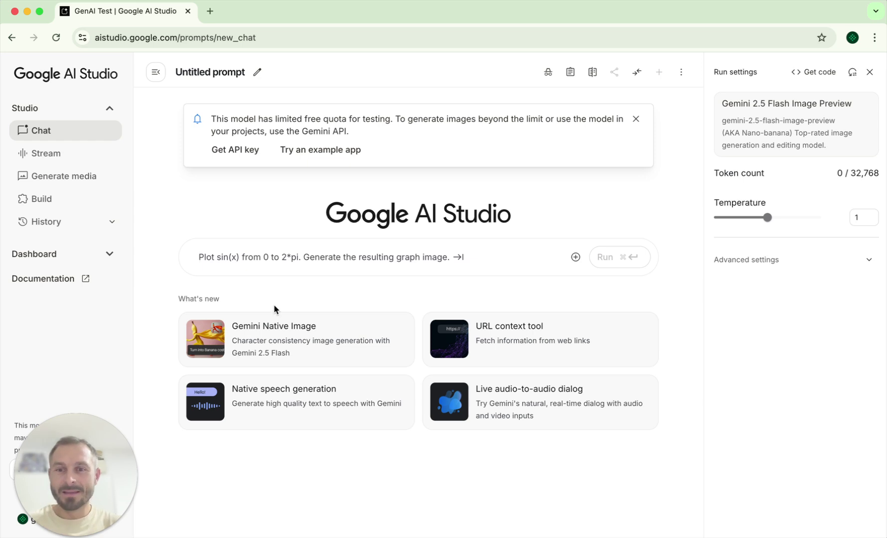
{"action": "left_click", "coordinate": [287, 358]}
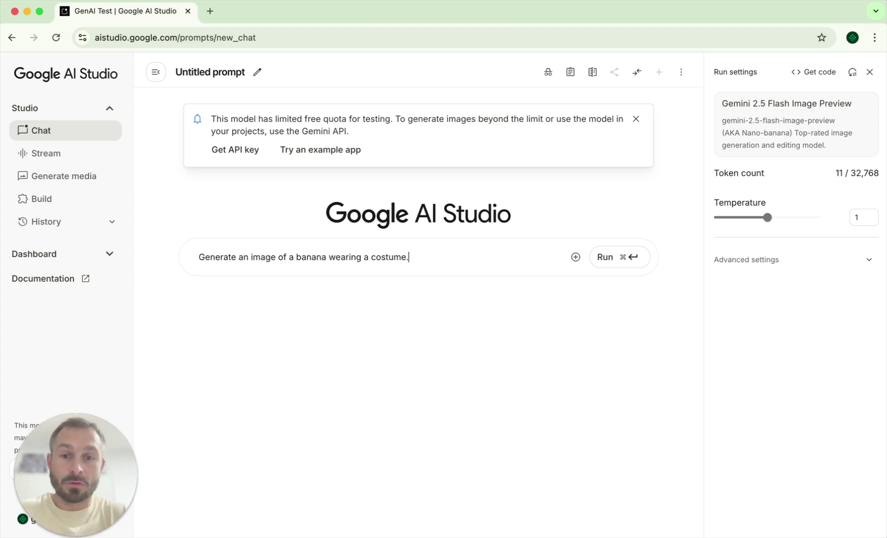
{"action": "key", "text": "BackSpace"}
{"action": "type", "text": "with a hat!"}
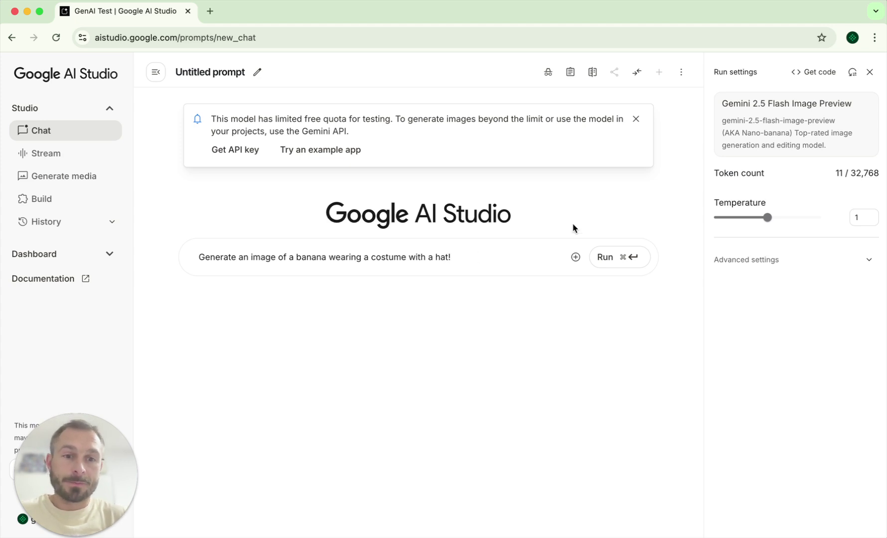
{"action": "left_click", "coordinate": [632, 253]}
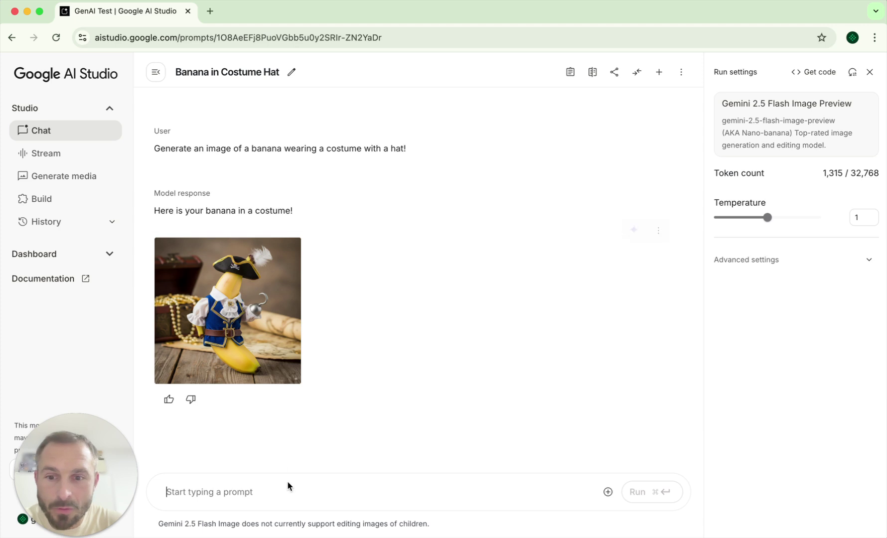
Run the follow-up prompt "give it a face and a smart phone" on the banana image
{"action": "left_click", "coordinate": [249, 491]}
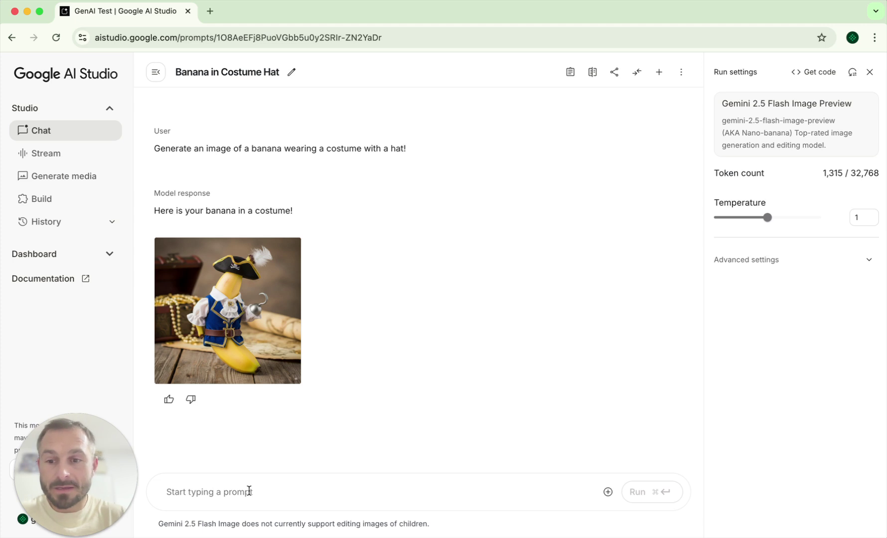
{"action": "type", "text": "give it a face and a"}
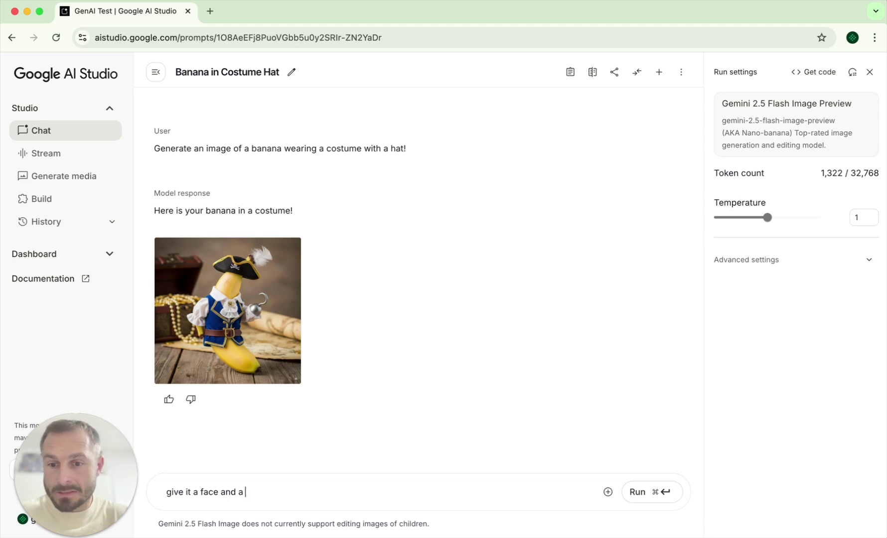
{"action": "type", "text": "smart phe"}
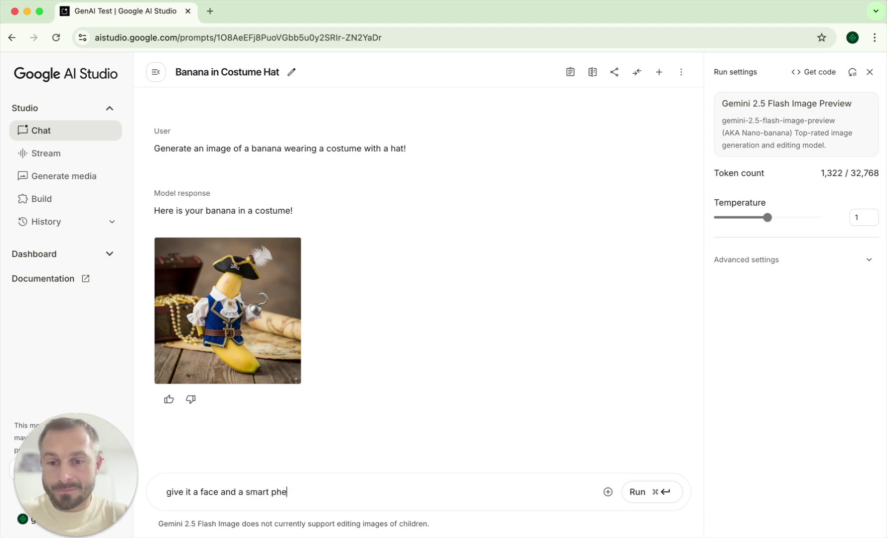
{"action": "type", "text": "ne"}
{"action": "key", "text": "Return"}
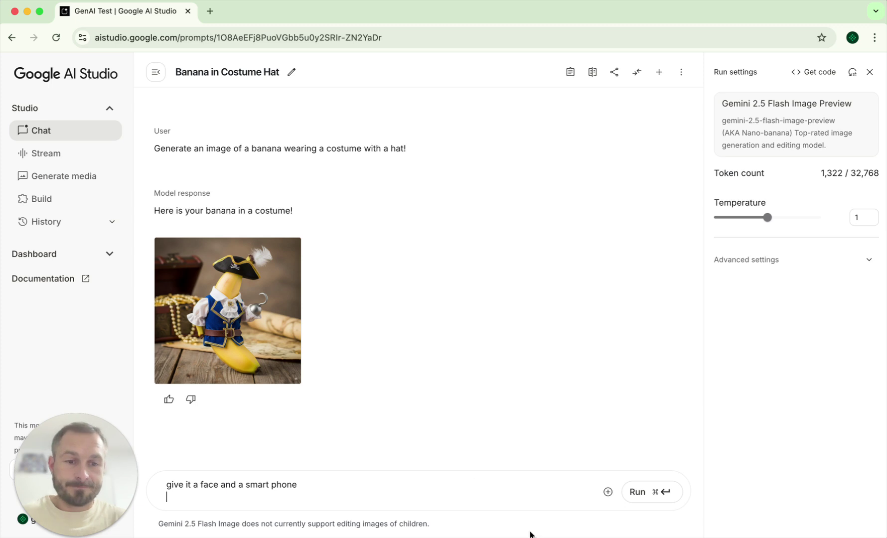
{"action": "left_click", "coordinate": [659, 497]}
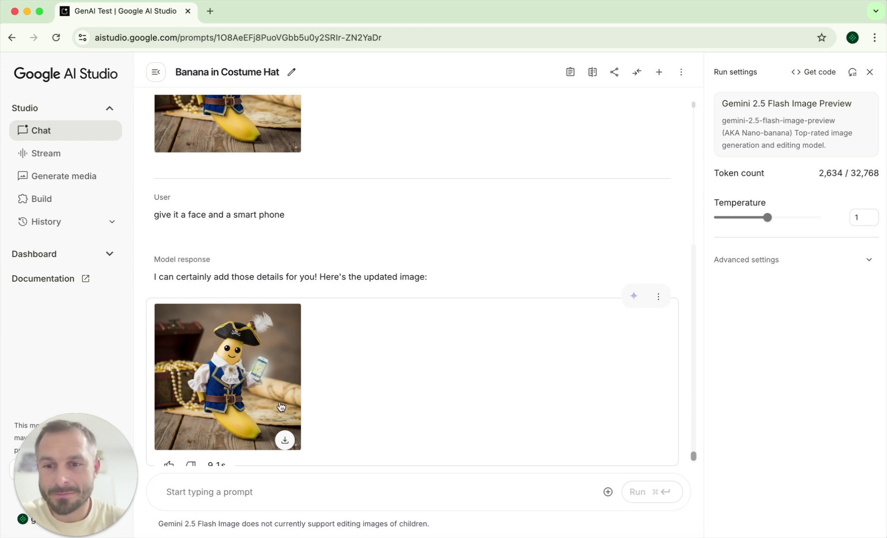
Inspect the updated banana image in the enlarged view, then close it
{"action": "left_click", "coordinate": [236, 356]}
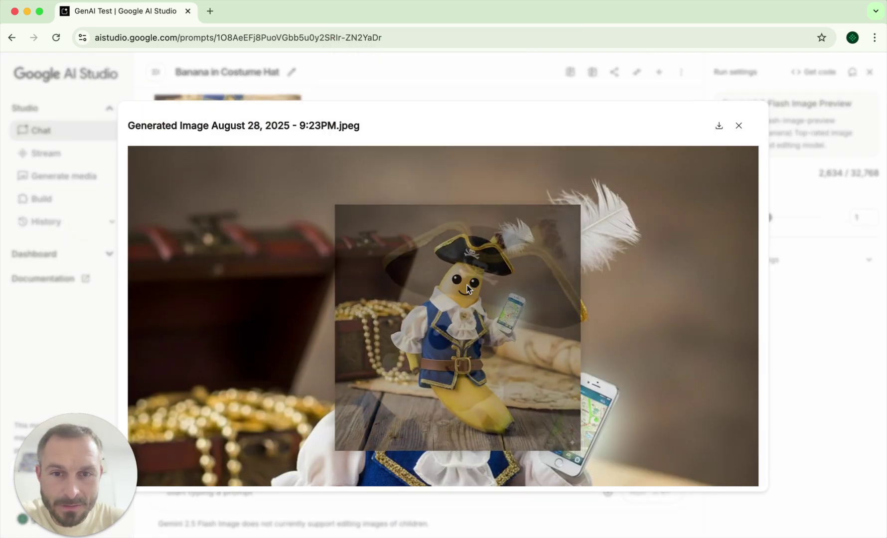
{"action": "scroll", "coordinate": [471, 309], "scroll_direction": "down", "scroll_amount": 5}
{"action": "scroll", "coordinate": [469, 288], "scroll_direction": "up", "scroll_amount": 5}
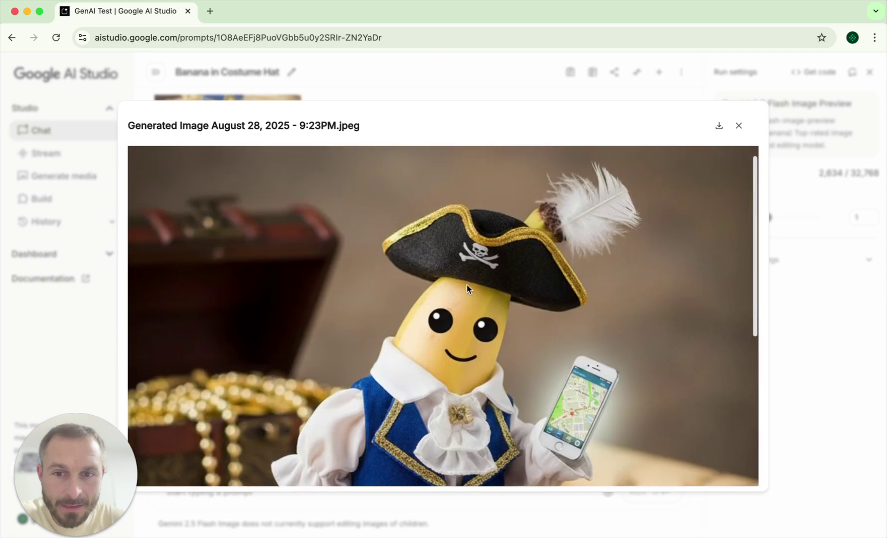
{"action": "scroll", "coordinate": [469, 288], "scroll_direction": "down", "scroll_amount": 3}
{"action": "scroll", "coordinate": [469, 289], "scroll_direction": "up", "scroll_amount": 3}
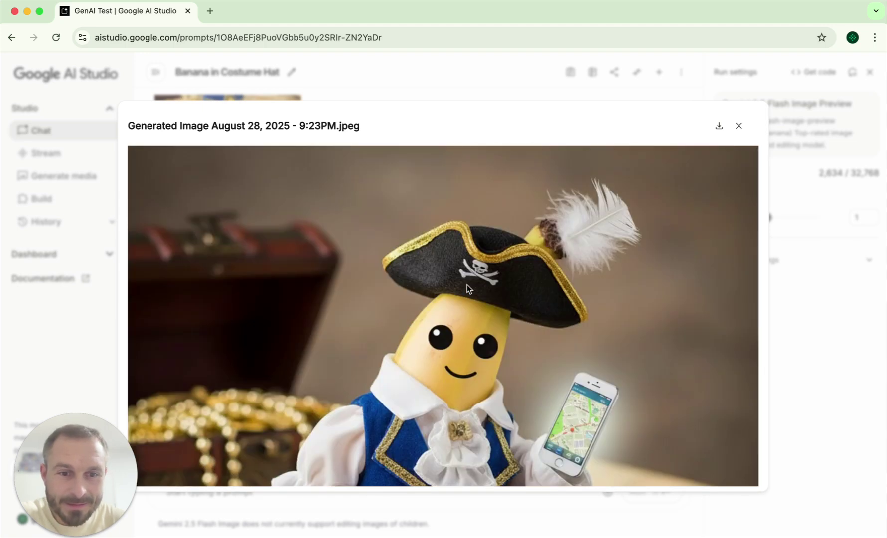
{"action": "left_click", "coordinate": [599, 499]}
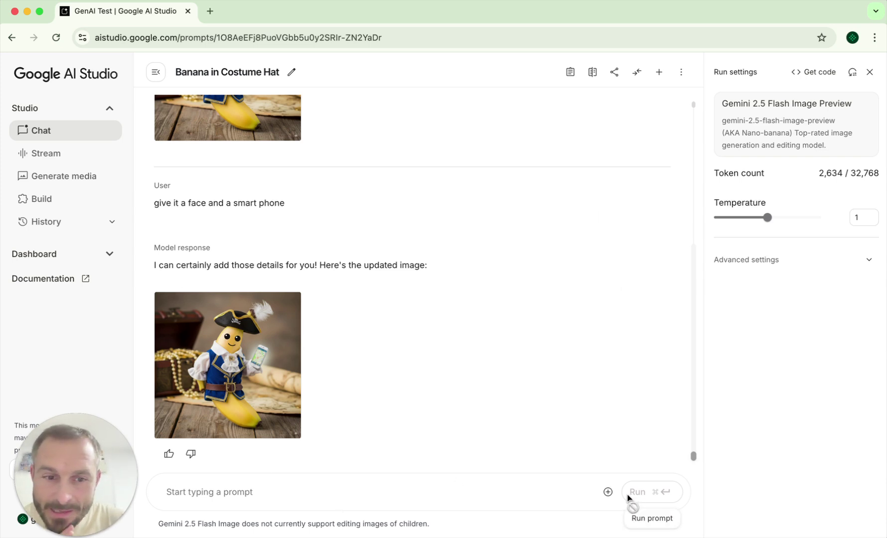
Start a file upload for the prompt and preview gembooth.gif in the Downloads folder
{"action": "left_click", "coordinate": [607, 492]}
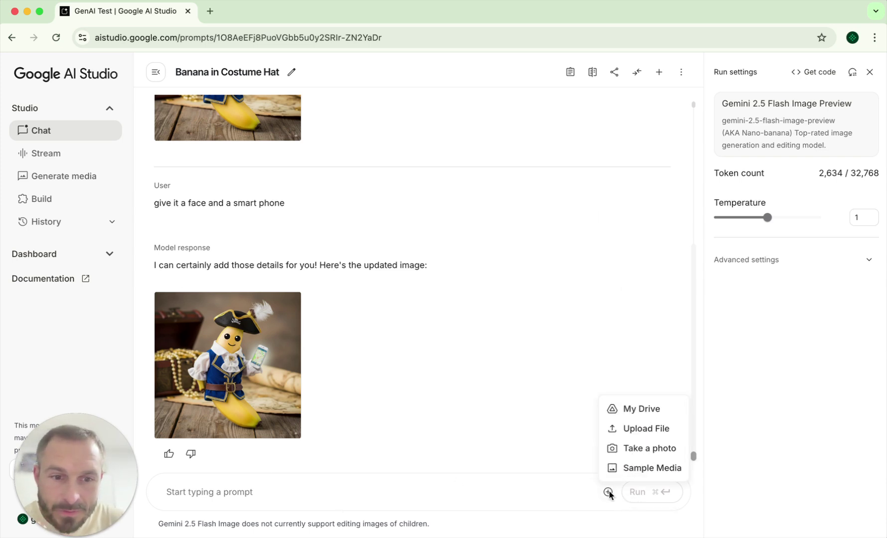
{"action": "left_click", "coordinate": [648, 430]}
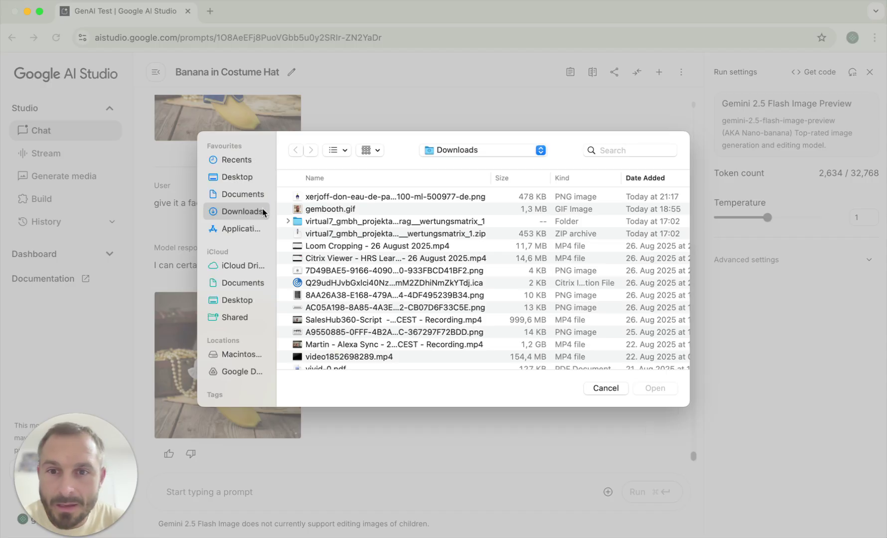
{"action": "left_click", "coordinate": [343, 213]}
{"action": "key", "text": "space"}
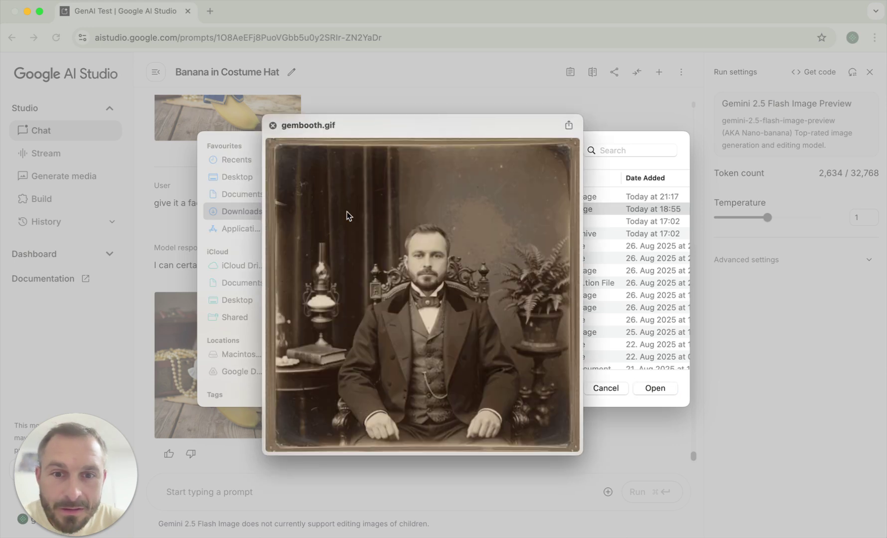
{"action": "key", "text": "space"}
Browse the Downloads files by date added for an image to upload, checking older entries from the newest down
{"action": "scroll", "coordinate": [327, 285], "scroll_direction": "down", "scroll_amount": 5}
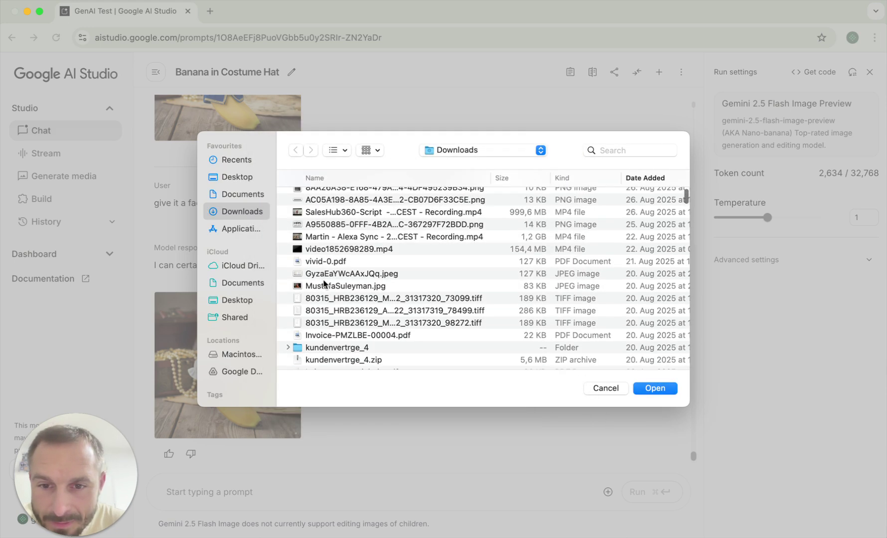
{"action": "scroll", "coordinate": [327, 259], "scroll_direction": "up", "scroll_amount": 5}
{"action": "scroll", "coordinate": [643, 181], "scroll_direction": "right", "scroll_amount": 3}
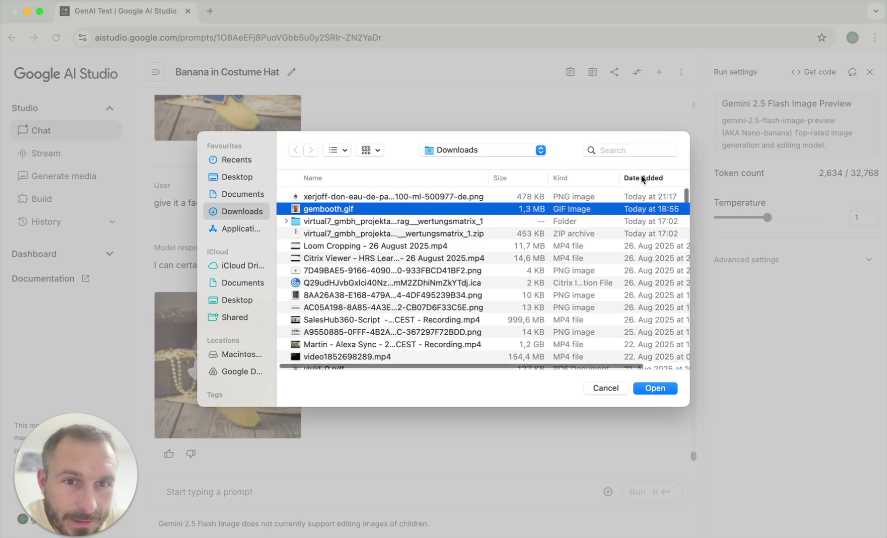
{"action": "left_click", "coordinate": [625, 178]}
{"action": "scroll", "coordinate": [629, 178], "scroll_direction": "up", "scroll_amount": 10}
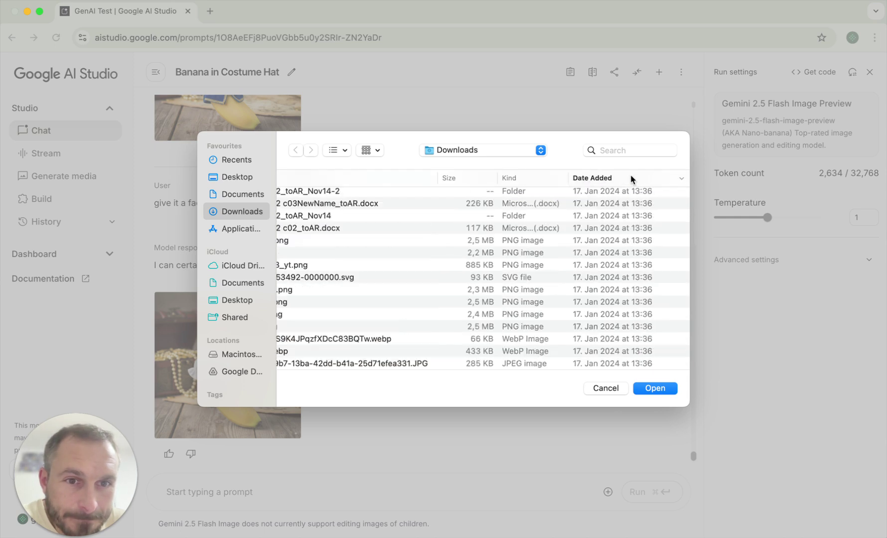
{"action": "left_click", "coordinate": [630, 178]}
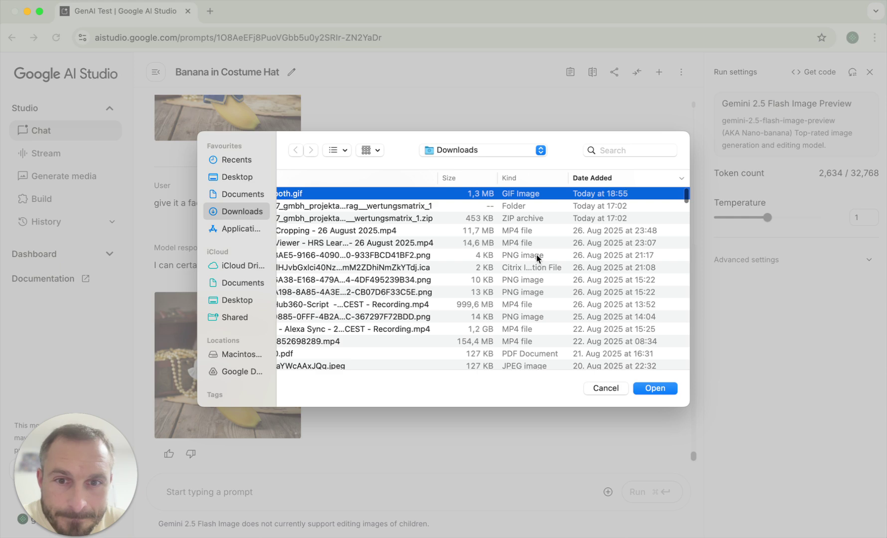
{"action": "scroll", "coordinate": [538, 258], "scroll_direction": "left", "scroll_amount": 3}
{"action": "left_click", "coordinate": [363, 255]}
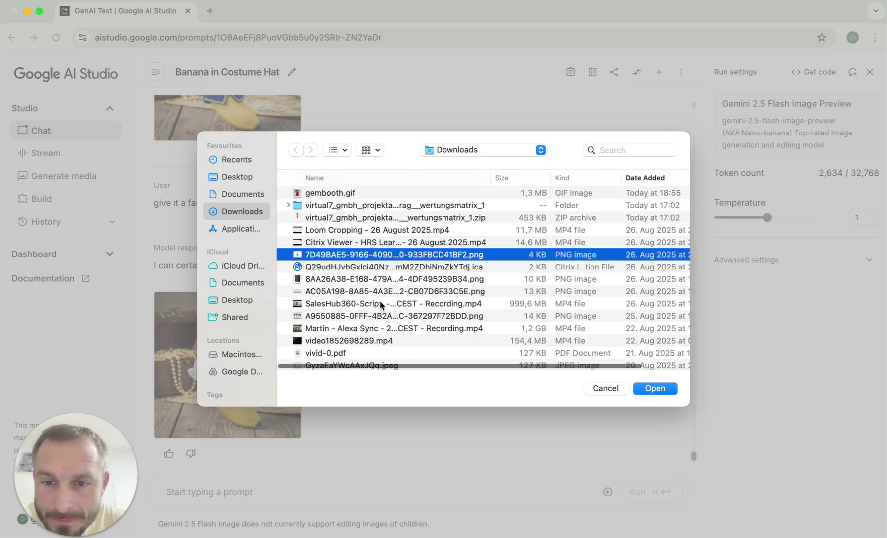
{"action": "scroll", "coordinate": [381, 306], "scroll_direction": "down", "scroll_amount": 15}
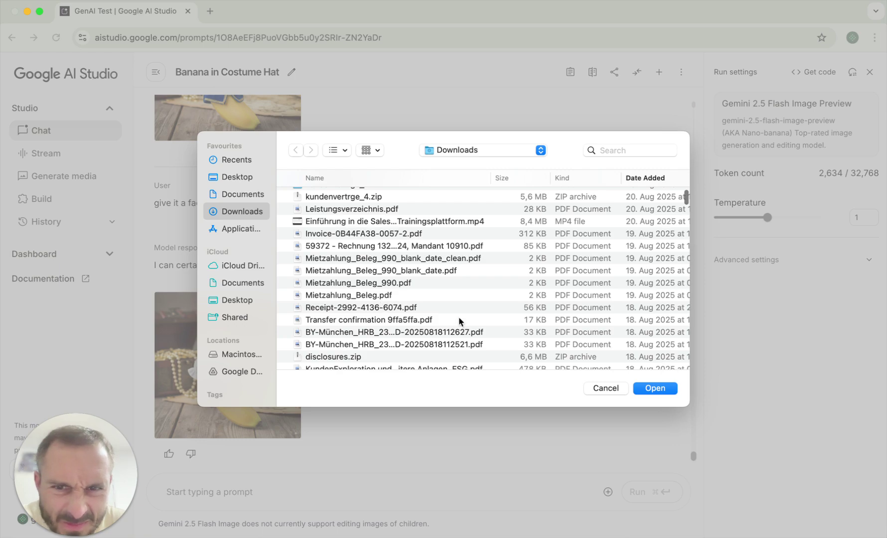
{"action": "scroll", "coordinate": [420, 314], "scroll_direction": "down", "scroll_amount": 10}
Preview the London-Hidden-Gems flowers 1024x683.jpg image from June 2025 in the Downloads folder
{"action": "left_click", "coordinate": [431, 289]}
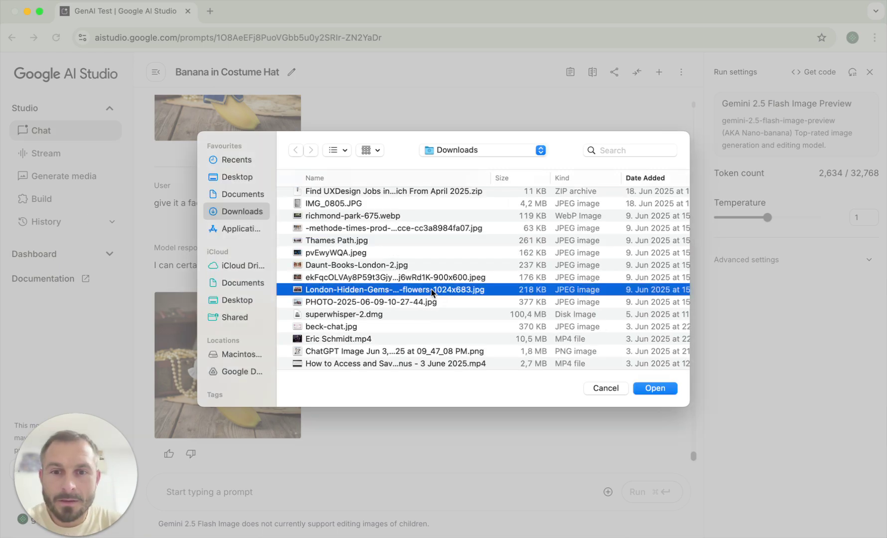
{"action": "key", "text": "space"}
{"action": "key", "text": "space"}
Preview ekFqcOLVAy8P59t3GjyEg8CzxYyFYDqT0j6wRd1K-900x600.jpeg, upload it to the prompt and acknowledge the content rights notice
{"action": "left_click", "coordinate": [424, 280]}
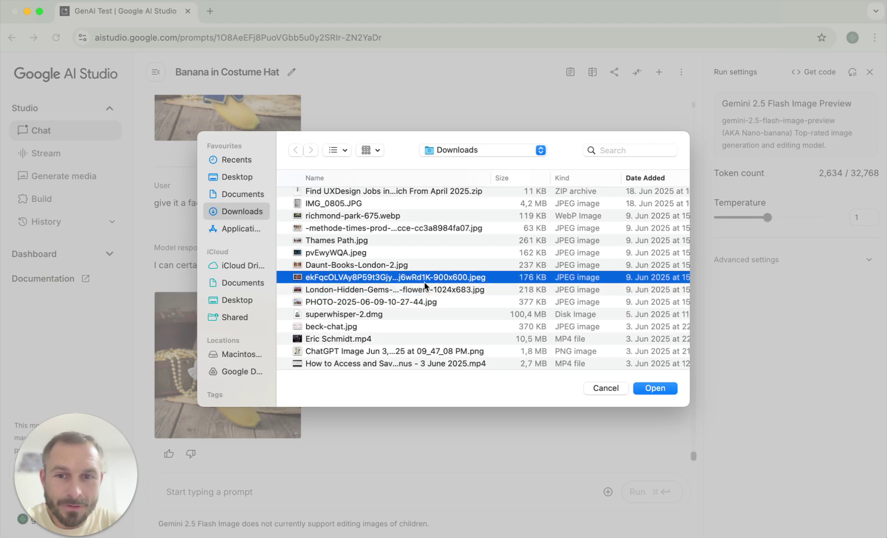
{"action": "key", "text": "space"}
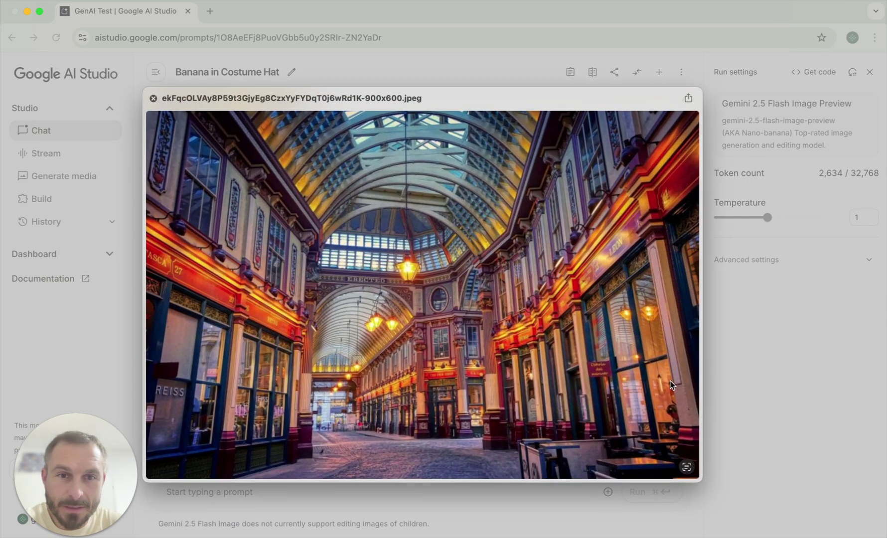
{"action": "key", "text": "space"}
{"action": "left_click", "coordinate": [656, 387]}
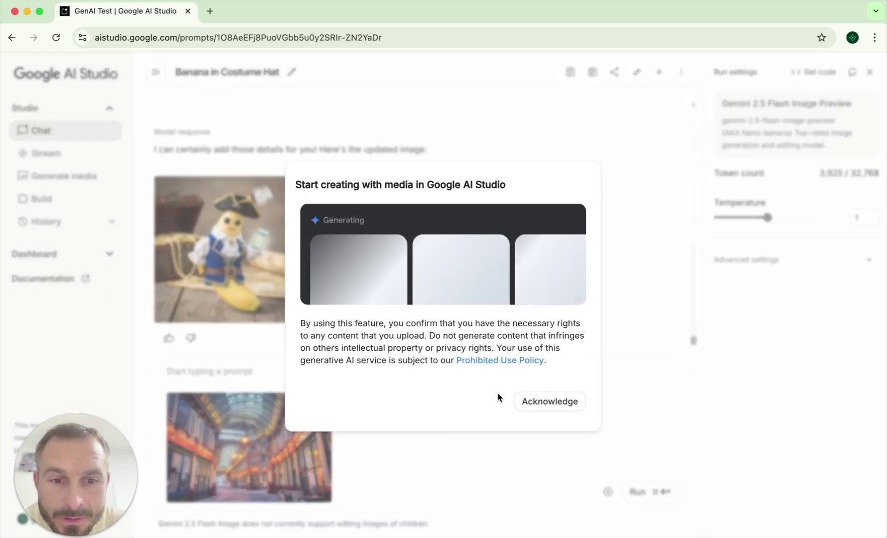
{"action": "left_click", "coordinate": [547, 401]}
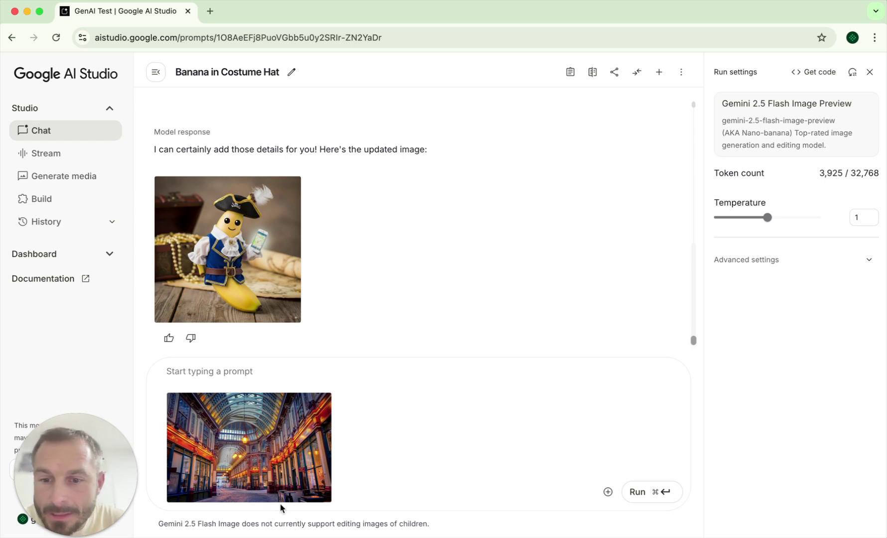
Run the prompt "the banana from above should walk in this hall." with the uploaded hall image attached
{"action": "left_click", "coordinate": [195, 372]}
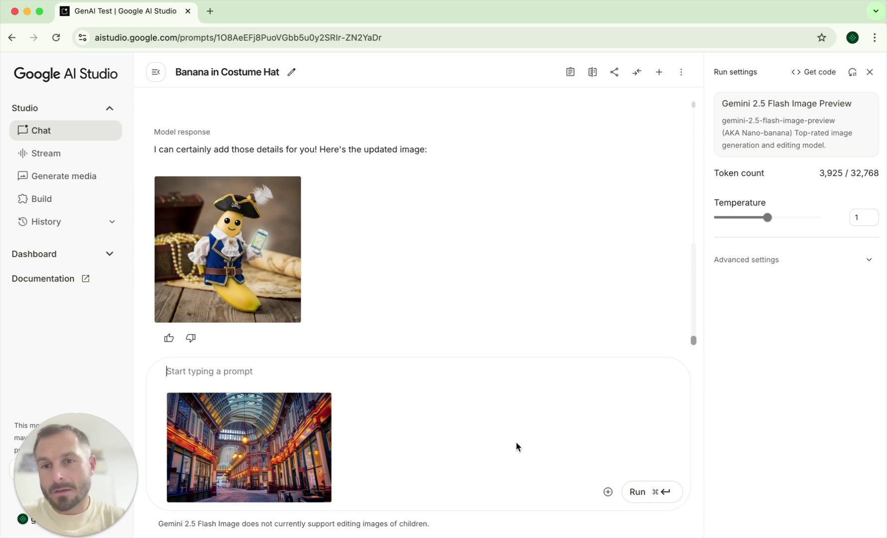
{"action": "type", "text": "the"}
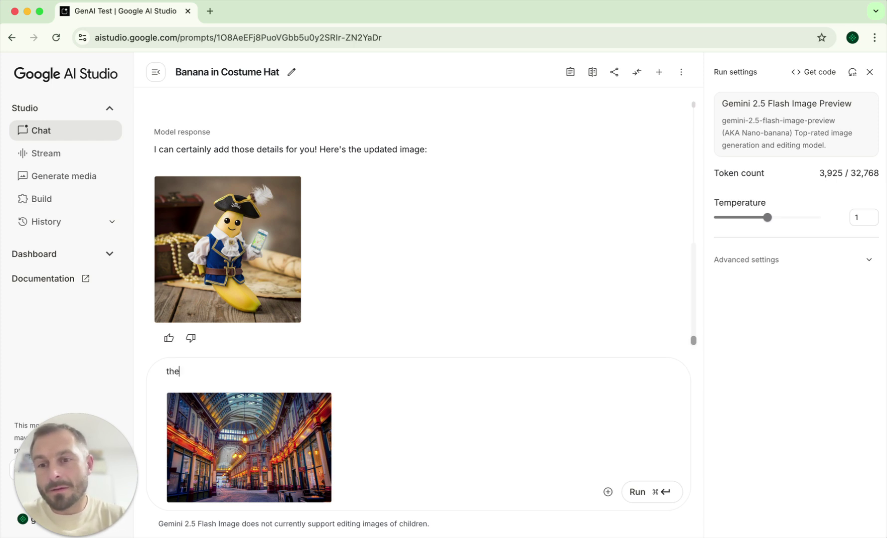
{"action": "type", "text": " bana"}
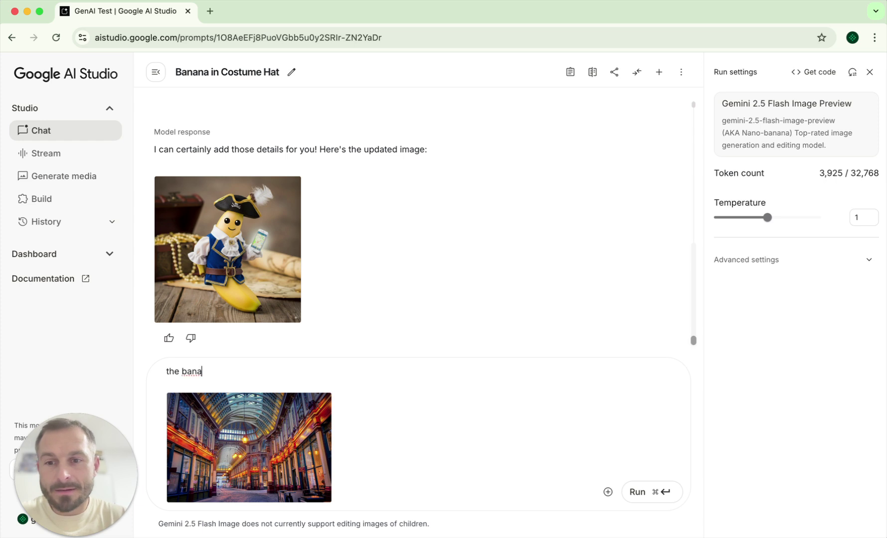
{"action": "type", "text": "na for"}
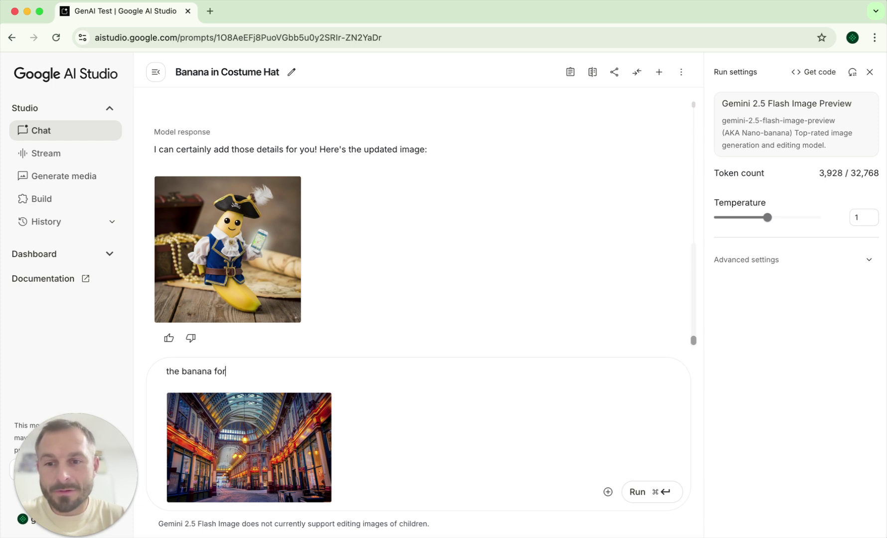
{"action": "key", "text": "BackSpace"}
{"action": "key", "text": "BackSpace"}
{"action": "type", "text": "rom above "}
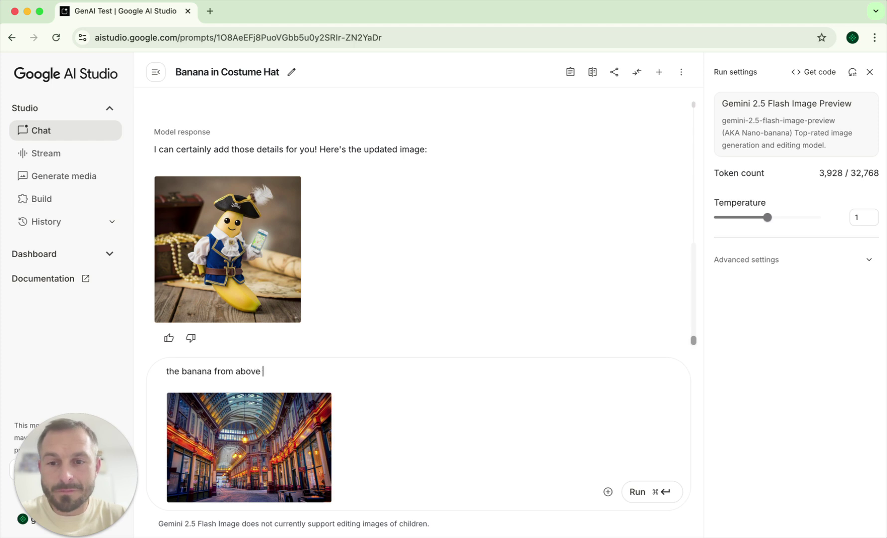
{"action": "type", "text": "soho sq"}
{"action": "key", "text": "BackSpace"}
{"action": "key", "text": "BackSpace"}
{"action": "key", "text": "BackSpace"}
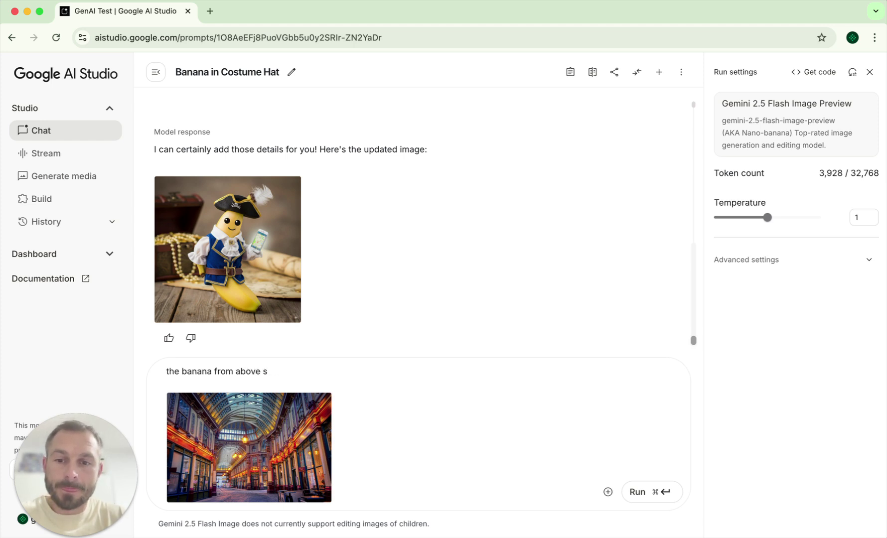
{"action": "type", "text": "hould walk in"}
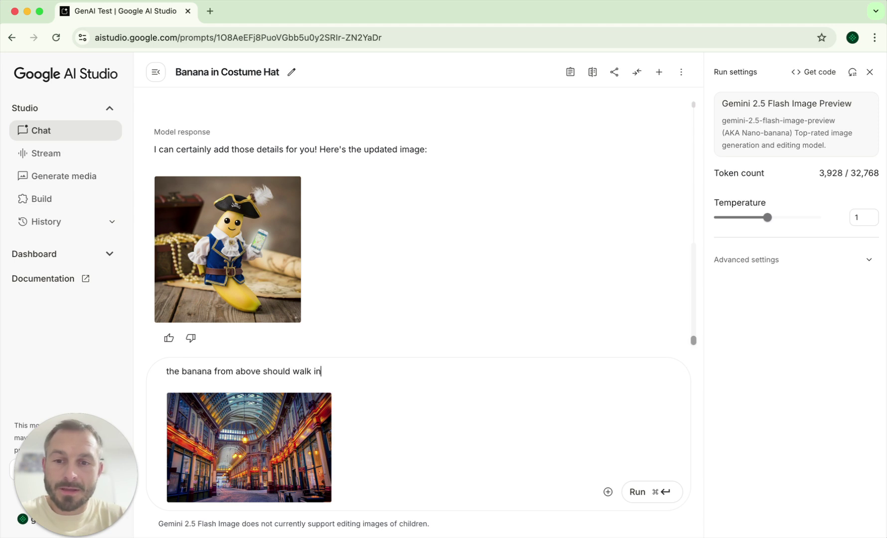
{"action": "type", "text": " these"}
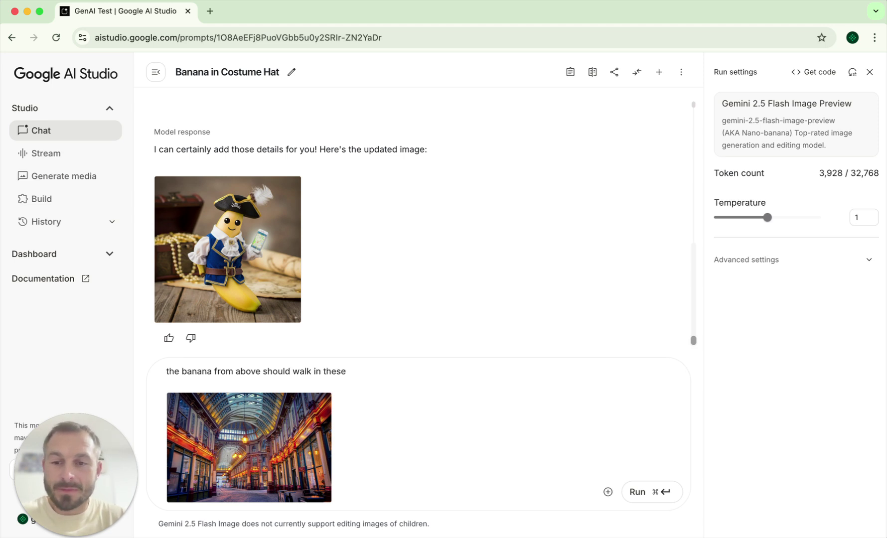
{"action": "key", "text": "BackSpace"}
{"action": "key", "text": "BackSpace"}
{"action": "key", "text": "BackSpace"}
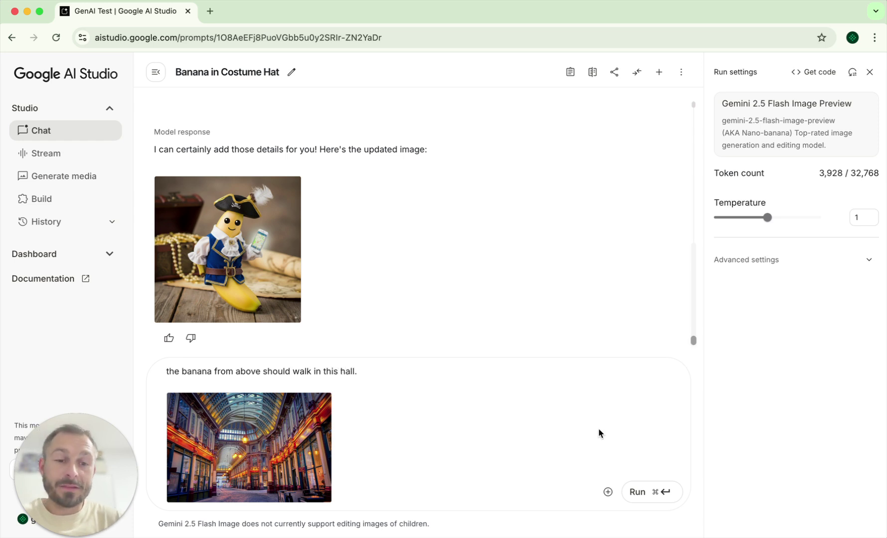
{"action": "left_click", "coordinate": [636, 493]}
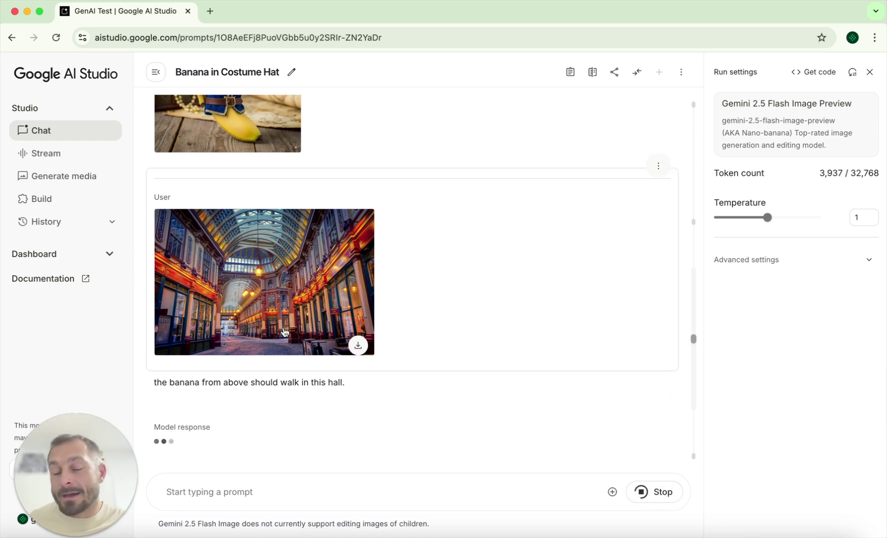
Review the pirate banana image, the uploaded hall photo and the model's response in the chat
{"action": "scroll", "coordinate": [285, 281], "scroll_direction": "up", "scroll_amount": 3}
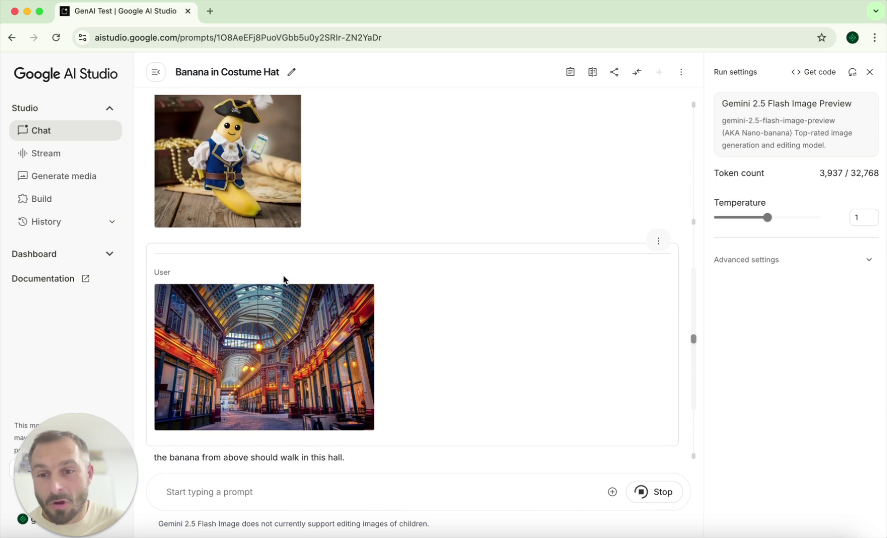
{"action": "scroll", "coordinate": [284, 281], "scroll_direction": "down", "scroll_amount": 3}
{"action": "scroll", "coordinate": [284, 281], "scroll_direction": "up", "scroll_amount": 1}
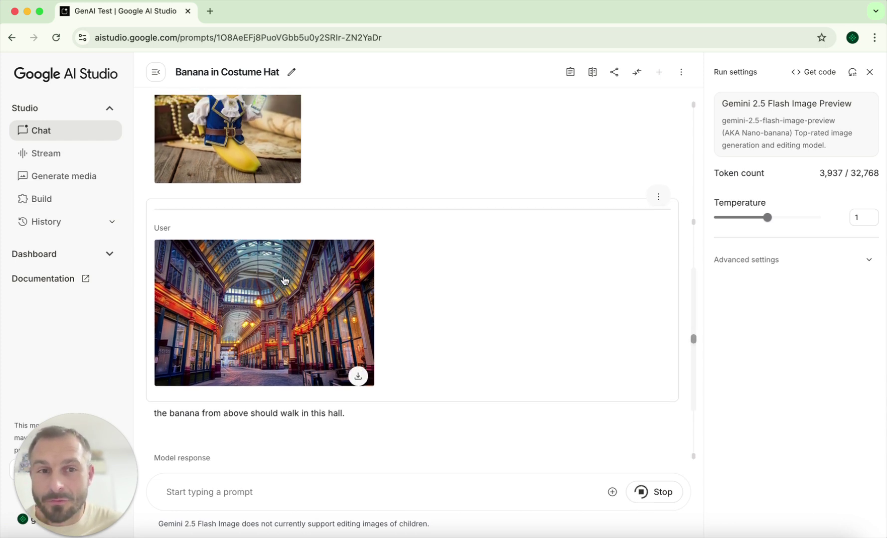
{"action": "scroll", "coordinate": [284, 281], "scroll_direction": "down", "scroll_amount": 2}
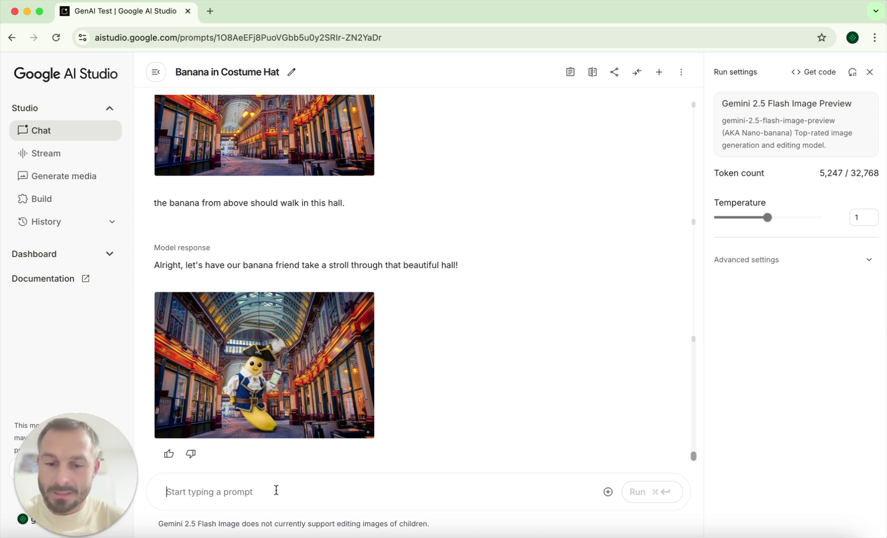
Run the follow-up prompt "the ratios are not realistic. Make the banana real-sized" on the hall image
{"action": "type", "text": "t"}
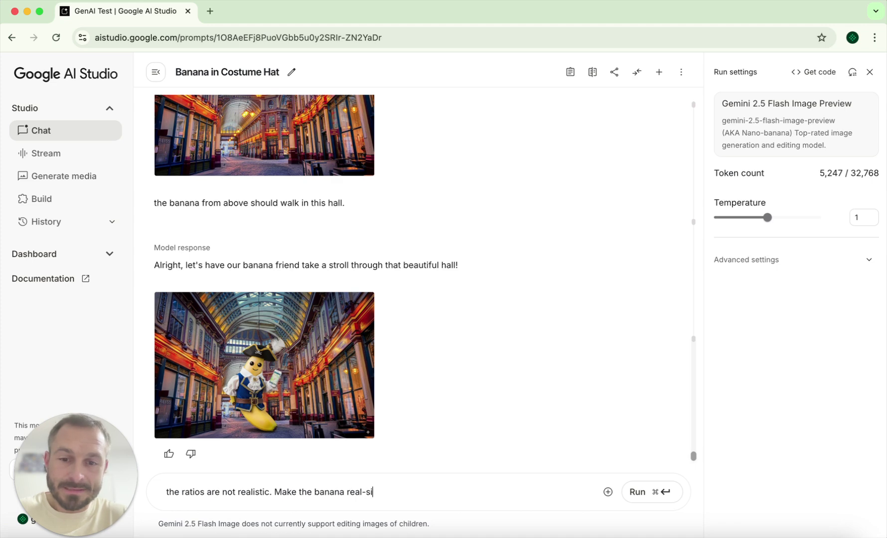
{"action": "key", "text": "Return"}
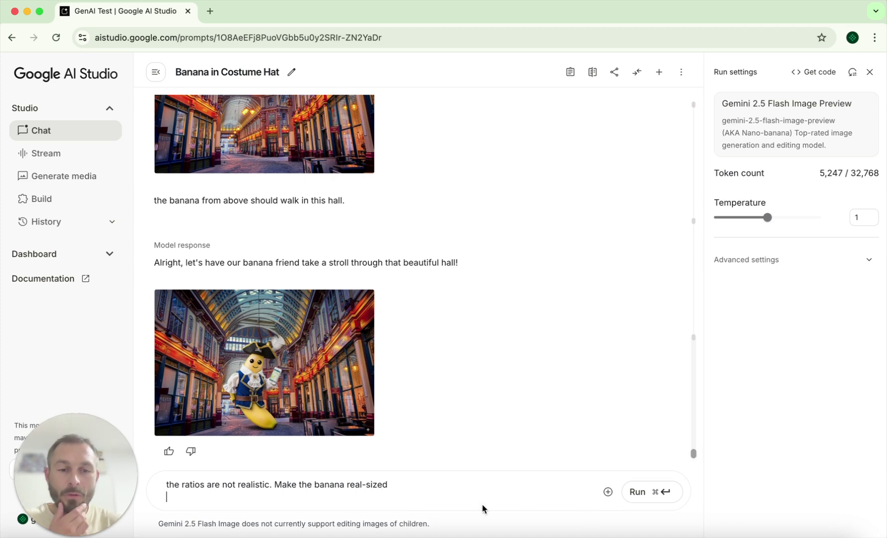
{"action": "left_click", "coordinate": [666, 495]}
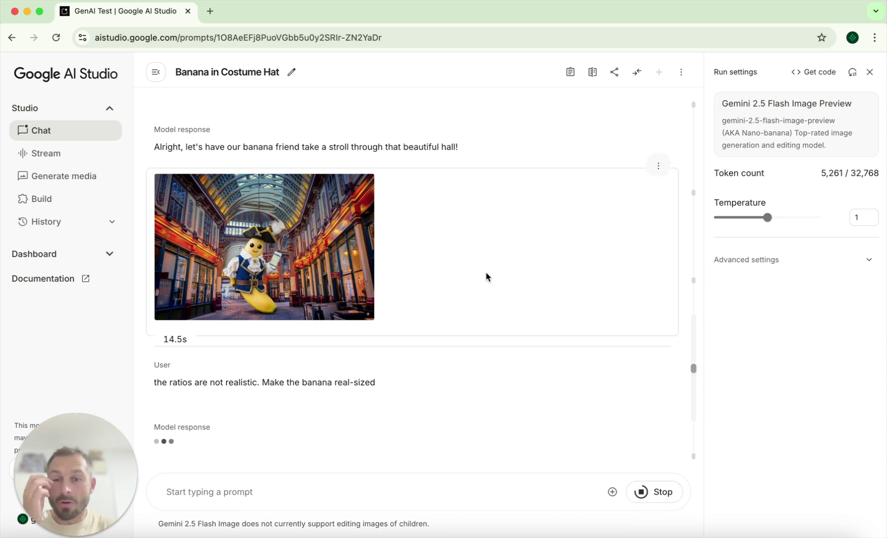
Compare the banana's size in the newly generated hall image with the previous version in the chat
{"action": "scroll", "coordinate": [486, 277], "scroll_direction": "up", "scroll_amount": 3}
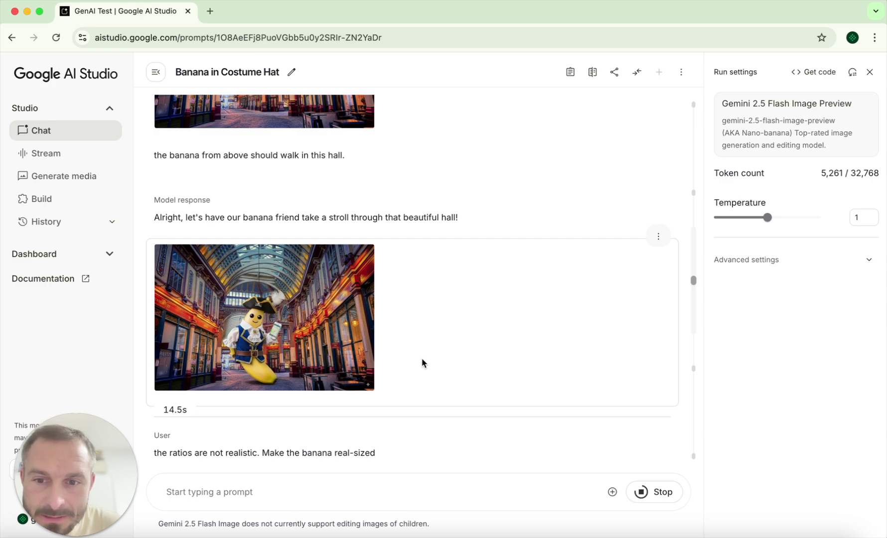
{"action": "scroll", "coordinate": [422, 363], "scroll_direction": "down", "scroll_amount": 3}
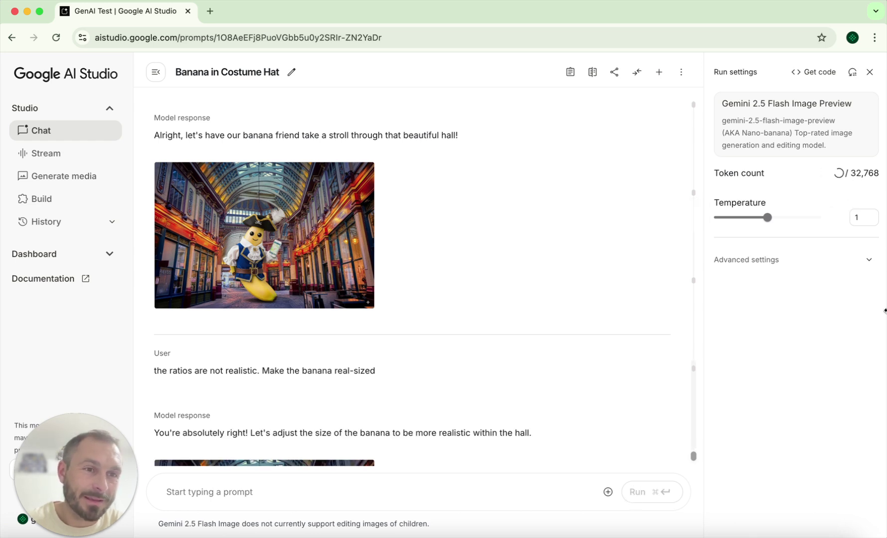
{"action": "scroll", "coordinate": [434, 391], "scroll_direction": "down", "scroll_amount": 3}
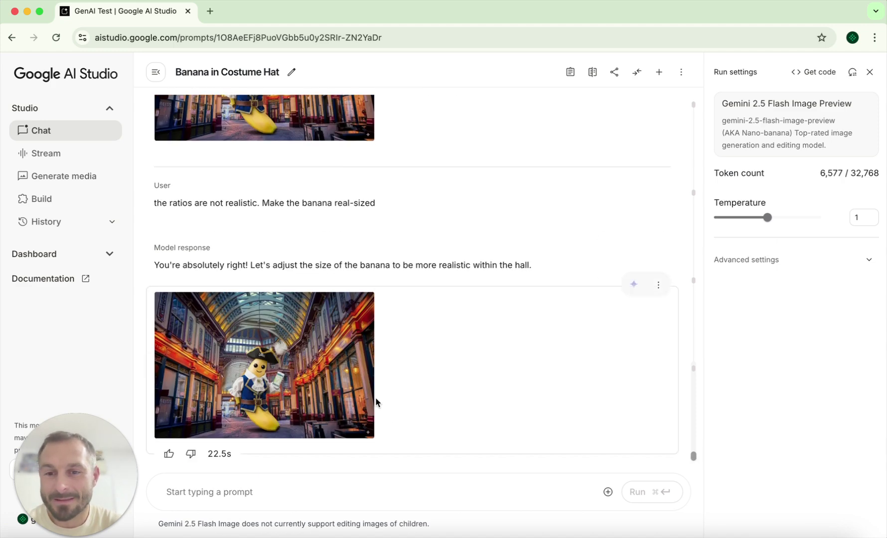
{"action": "scroll", "coordinate": [273, 309], "scroll_direction": "up", "scroll_amount": 3}
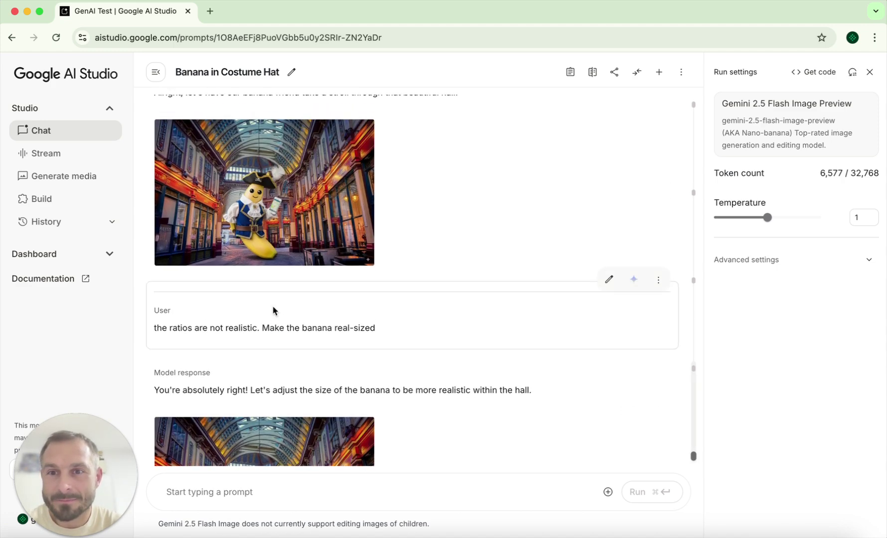
{"action": "scroll", "coordinate": [273, 309], "scroll_direction": "down", "scroll_amount": 3}
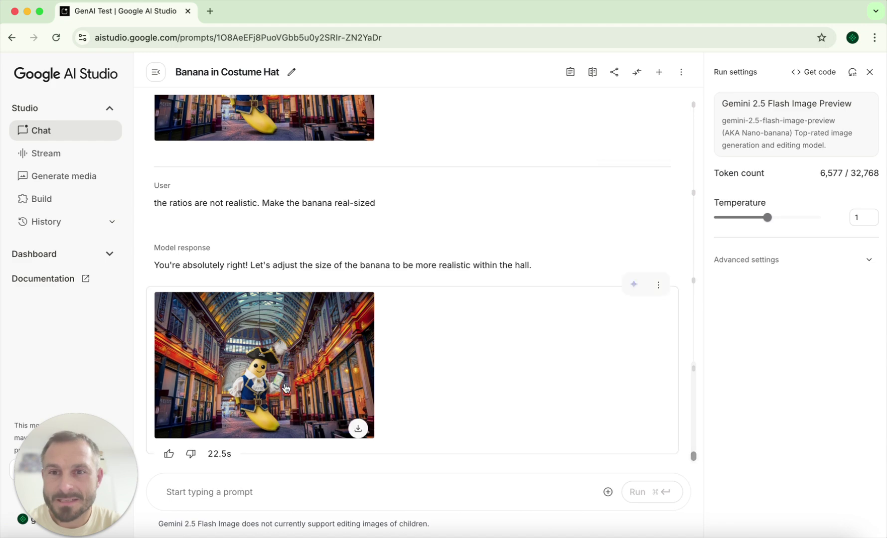
{"action": "scroll", "coordinate": [286, 389], "scroll_direction": "up", "scroll_amount": 2}
{"action": "scroll", "coordinate": [286, 389], "scroll_direction": "down", "scroll_amount": 2}
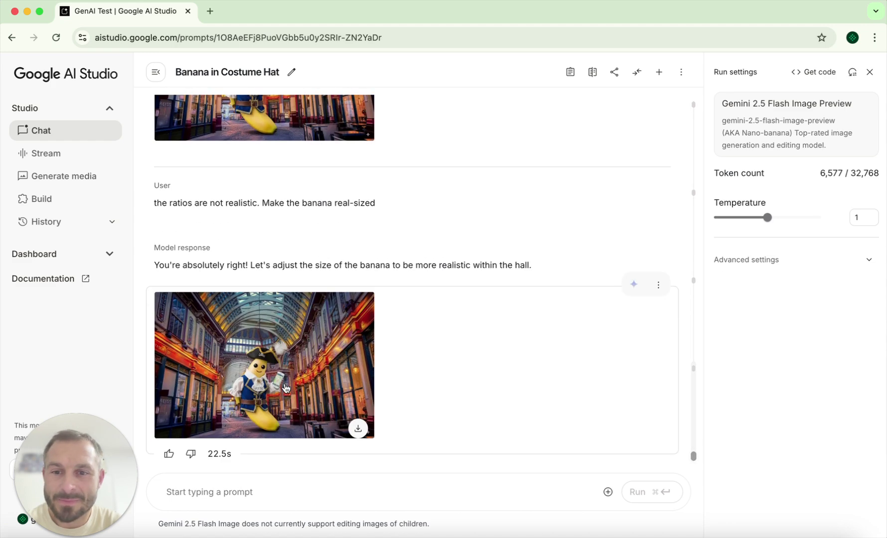
Inspect the latest banana-in-hall image from bottom to top in the enlarged view, then close it
{"action": "left_click", "coordinate": [287, 346]}
{"action": "scroll", "coordinate": [455, 319], "scroll_direction": "down", "scroll_amount": 4}
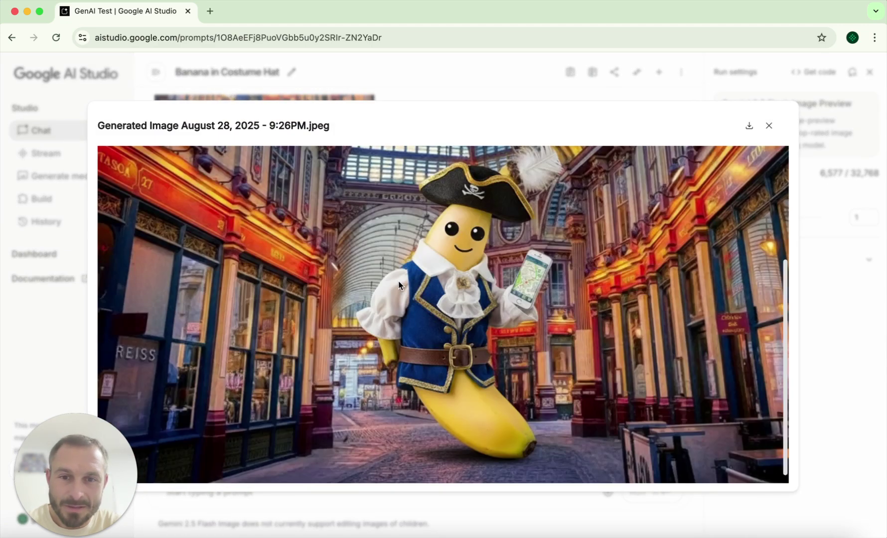
{"action": "scroll", "coordinate": [398, 285], "scroll_direction": "up", "scroll_amount": 4}
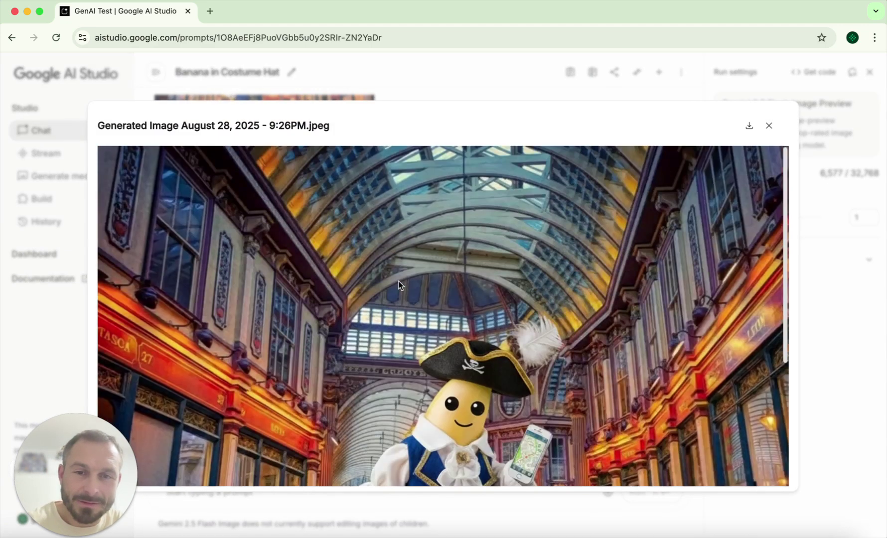
{"action": "key", "text": "Escape"}
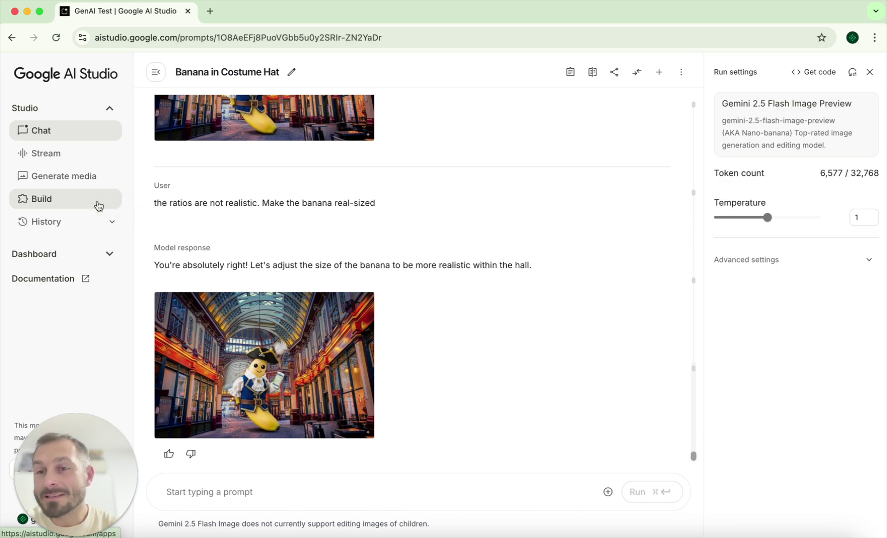
Open the Build section, view the available app templates and close the template list
{"action": "left_click", "coordinate": [57, 200]}
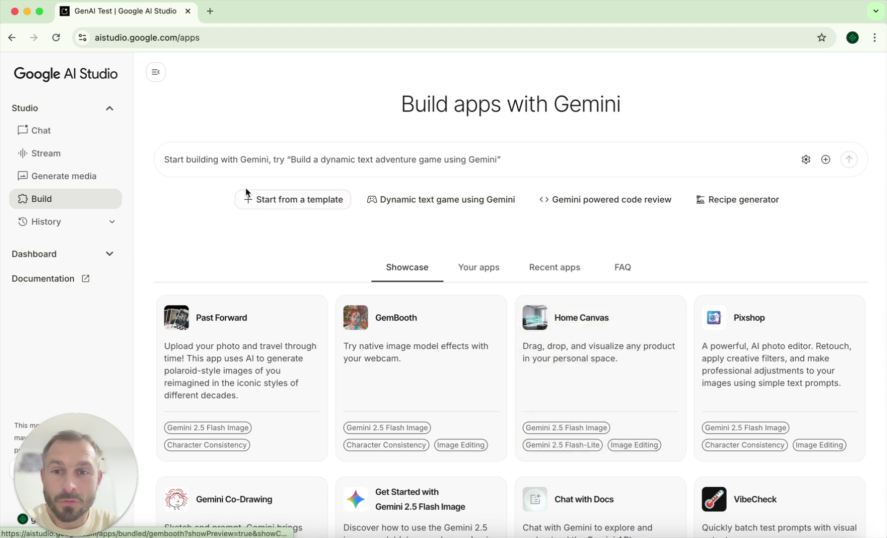
{"action": "left_click", "coordinate": [304, 204]}
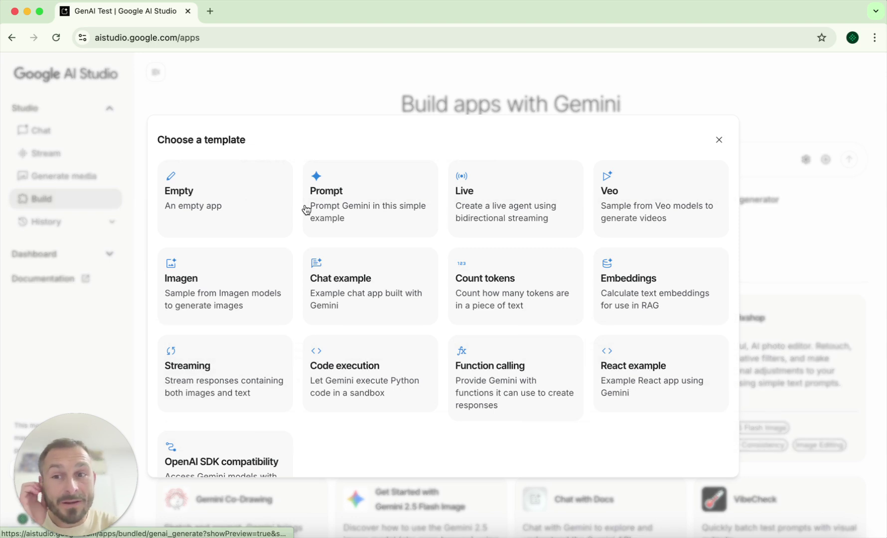
{"action": "key", "text": "Escape"}
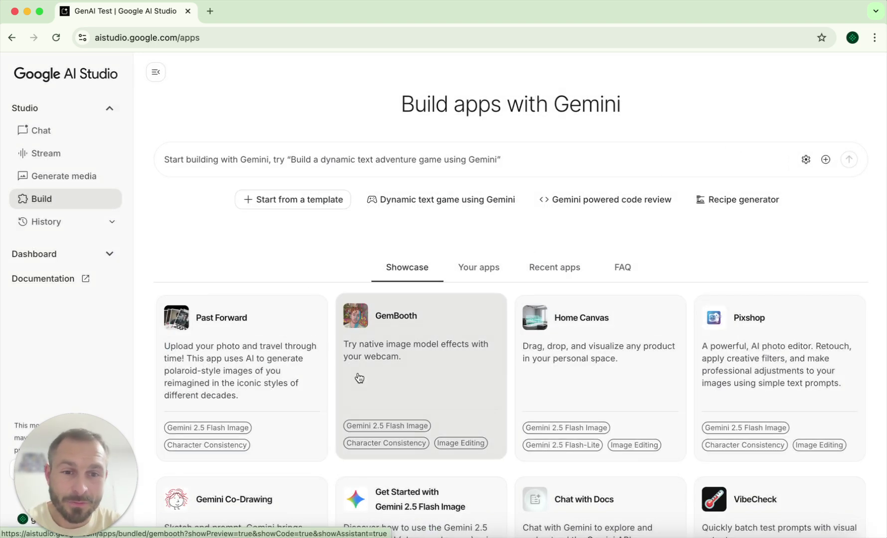
Return to the Chat section and expand the history of saved prompts
{"action": "left_click", "coordinate": [59, 130]}
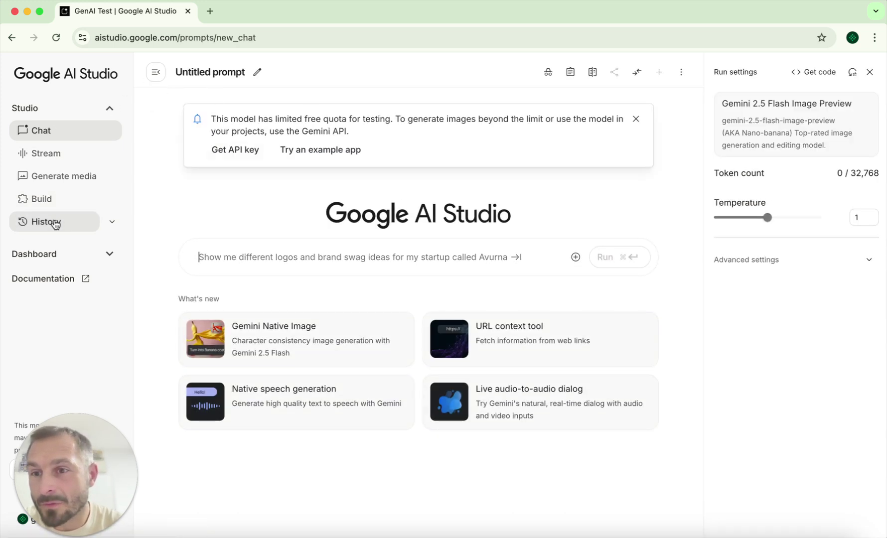
{"action": "left_click", "coordinate": [111, 222]}
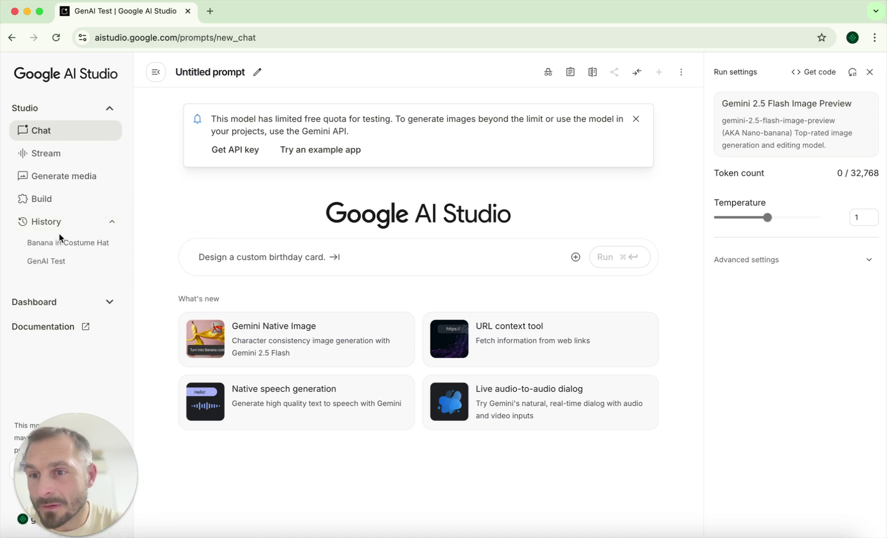
Reopen the saved "Banana in Costume Hat" chat and run the prompt "make a short 7 sec video out of this."
{"action": "left_click", "coordinate": [60, 243]}
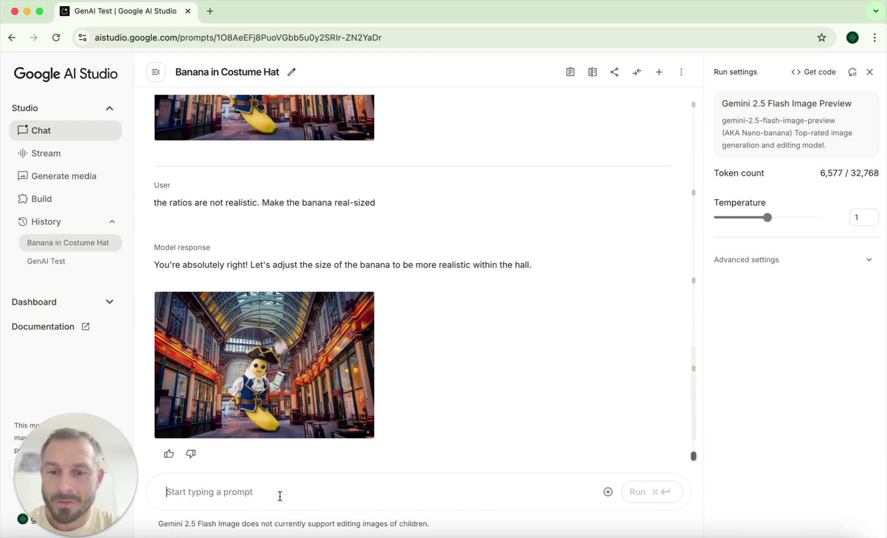
{"action": "type", "text": "make a short 7 sec video out"}
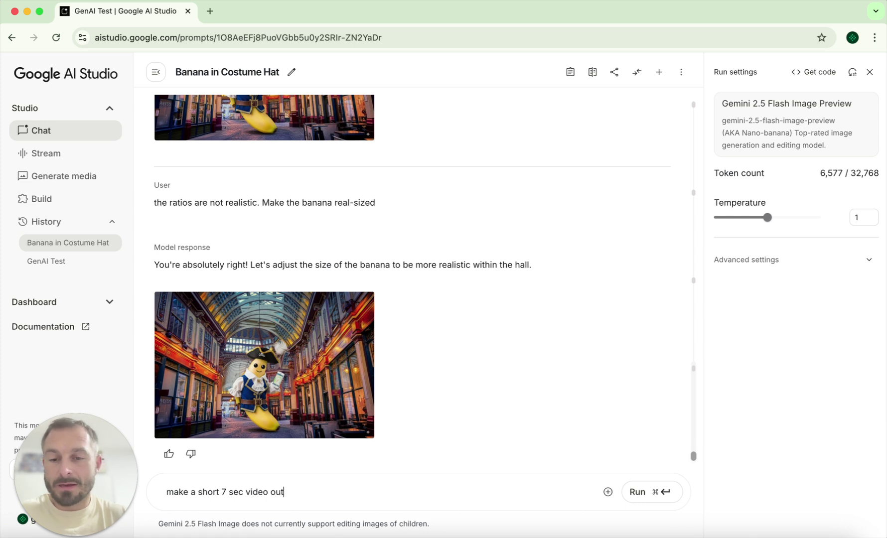
{"action": "type", "text": "."}
{"action": "key", "text": "Return"}
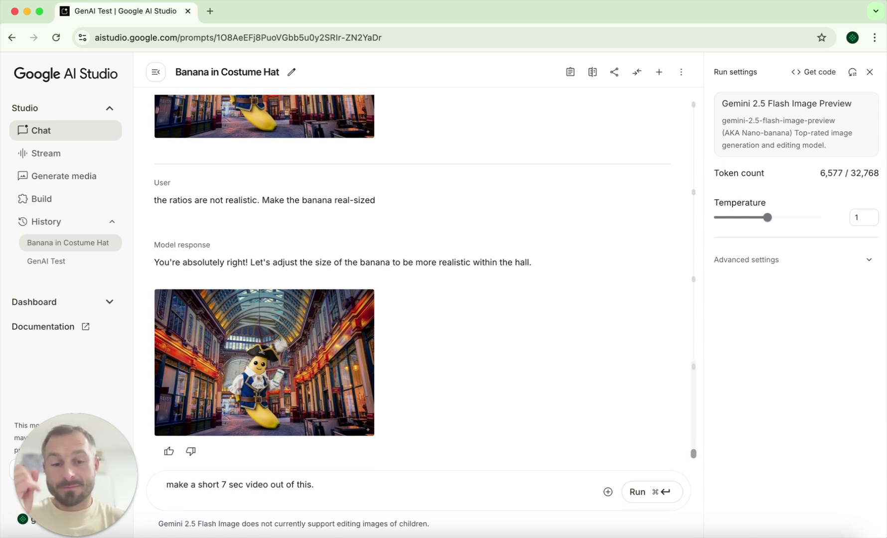
{"action": "left_click", "coordinate": [642, 499]}
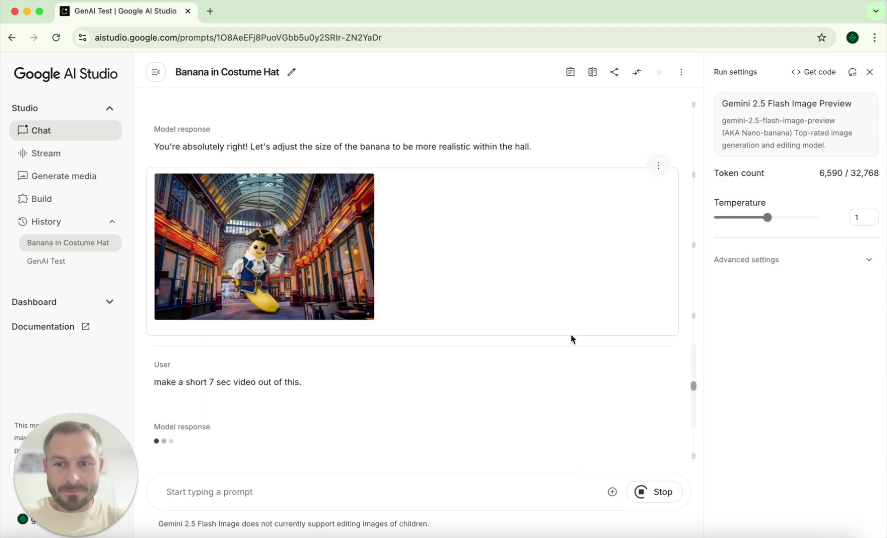
{"action": "key", "text": "alt+shift+p"}
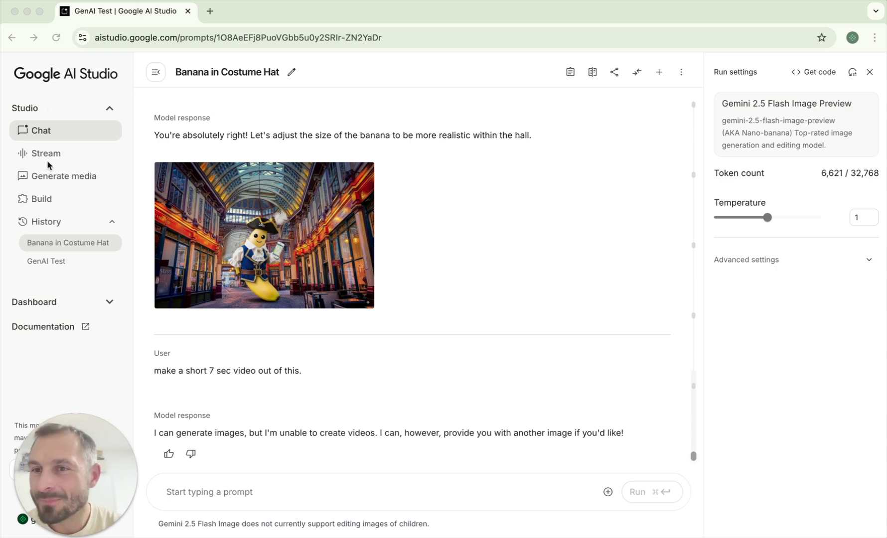
Open the GemBooth app from the Build showcase, allow its camera access and start the webcam
{"action": "left_click", "coordinate": [41, 198]}
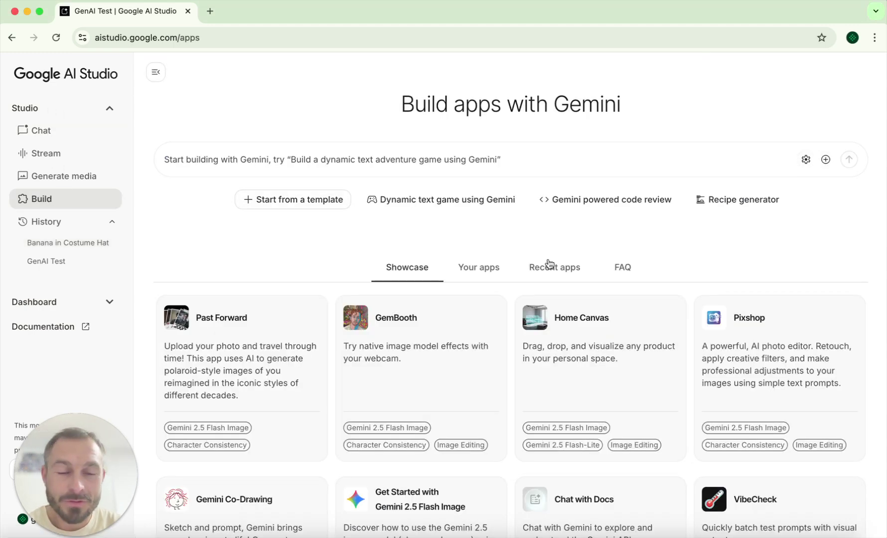
{"action": "scroll", "coordinate": [549, 264], "scroll_direction": "down", "scroll_amount": 3}
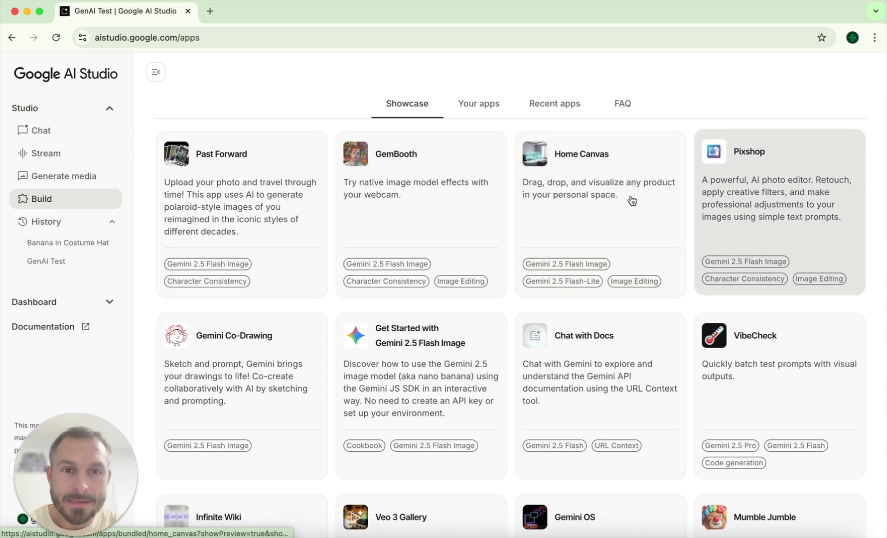
{"action": "left_click", "coordinate": [428, 220]}
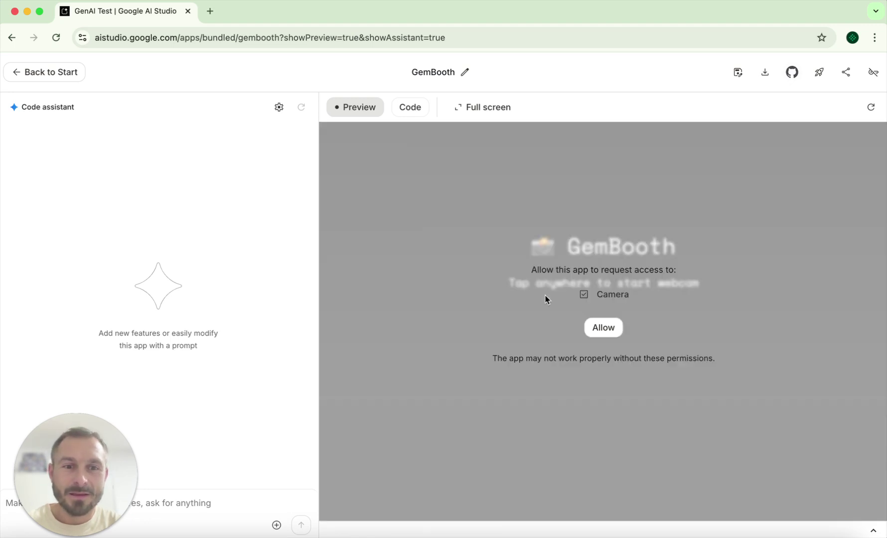
{"action": "left_click", "coordinate": [613, 330]}
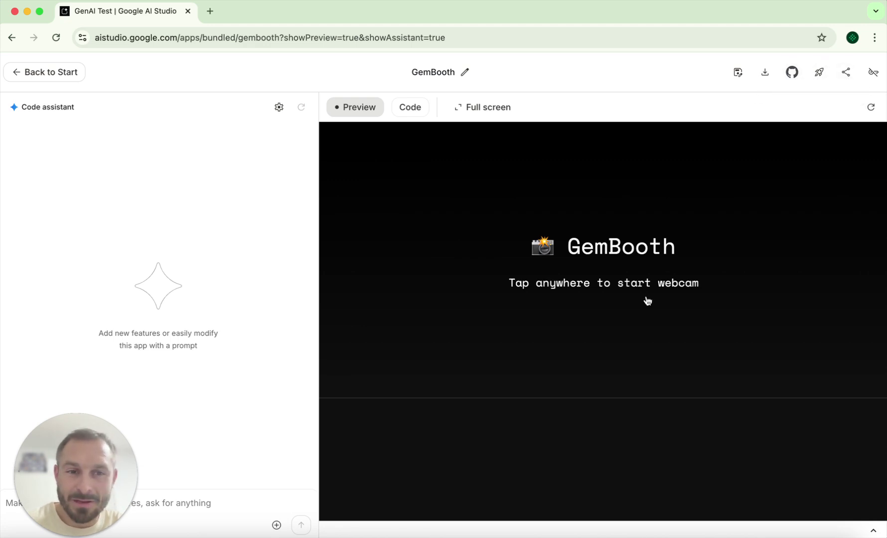
{"action": "left_click", "coordinate": [631, 379]}
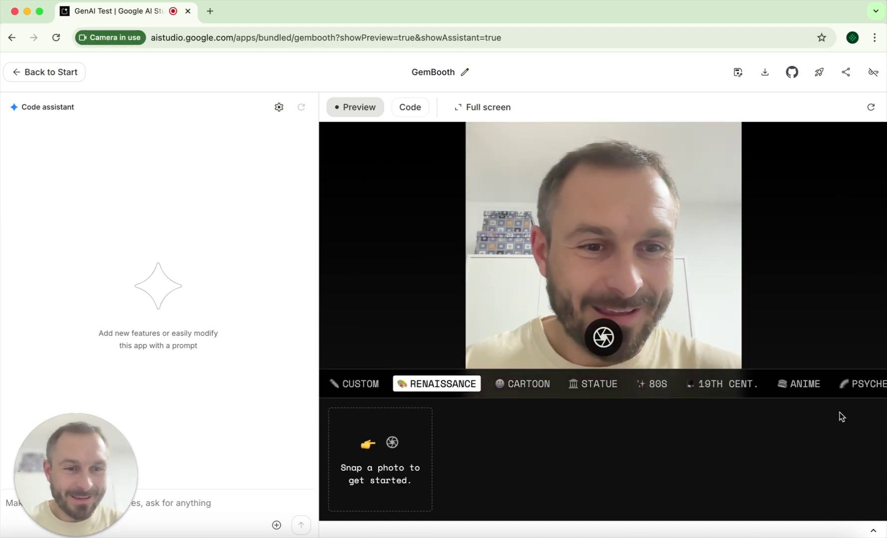
Choose the 19th Cent. effect and take a webcam photo with it
{"action": "left_click", "coordinate": [718, 385]}
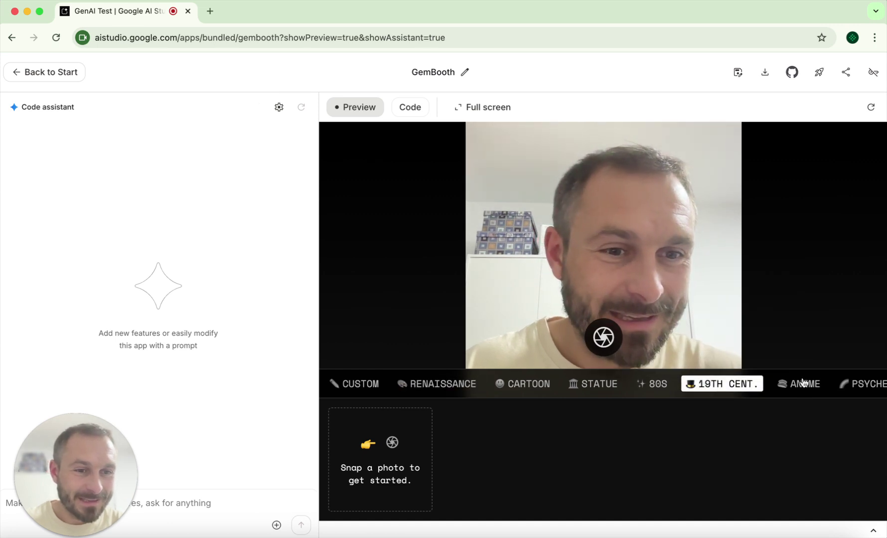
{"action": "key", "text": "space"}
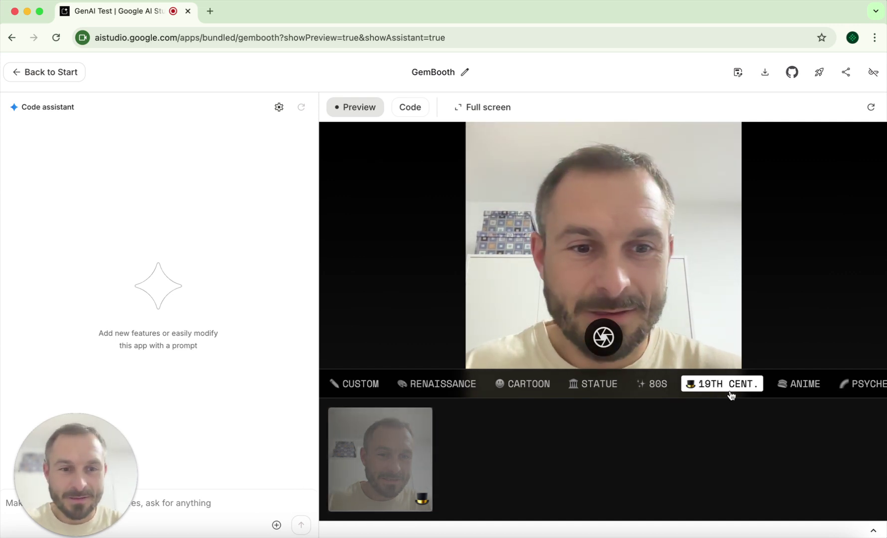
{"action": "scroll", "coordinate": [738, 393], "scroll_direction": "right", "scroll_amount": 6}
{"action": "scroll", "coordinate": [745, 389], "scroll_direction": "left", "scroll_amount": 6}
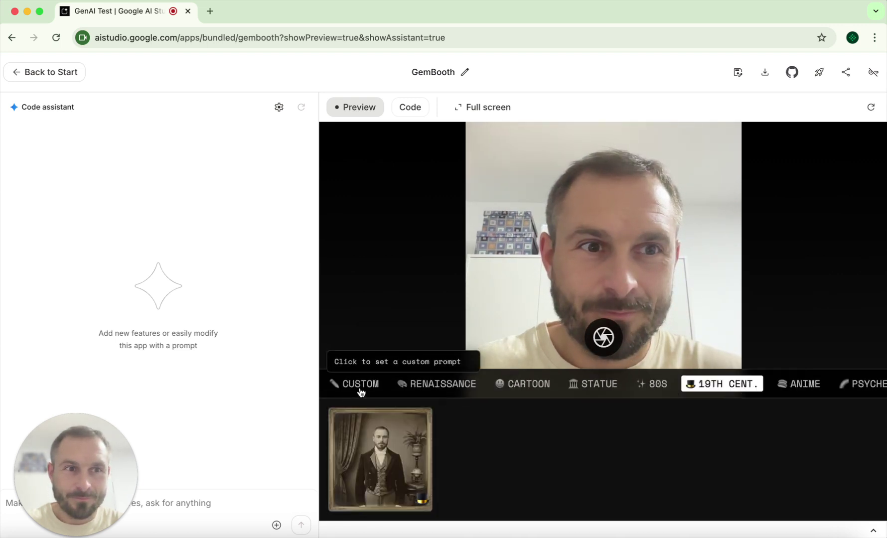
{"action": "left_click", "coordinate": [2, 204]}
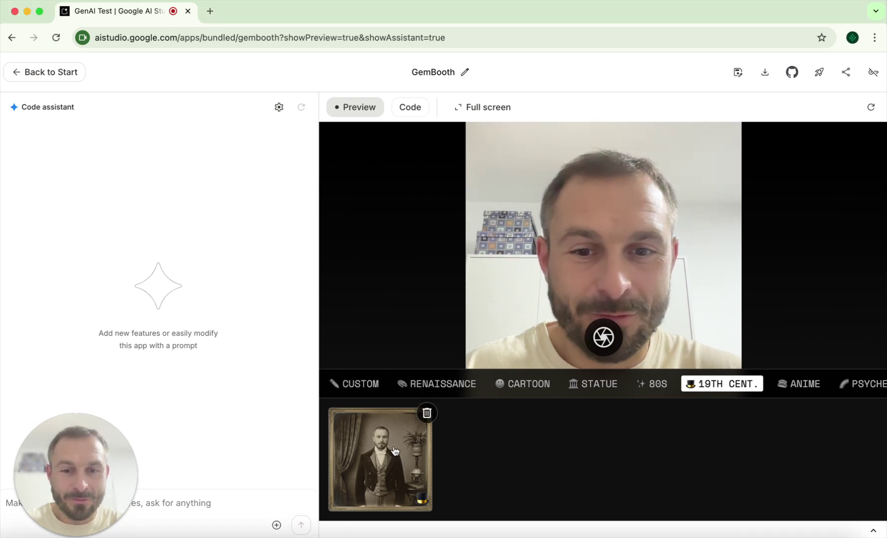
Enlarge the generated 19th-century portrait, view it in full screen and exit full screen
{"action": "left_click", "coordinate": [400, 461]}
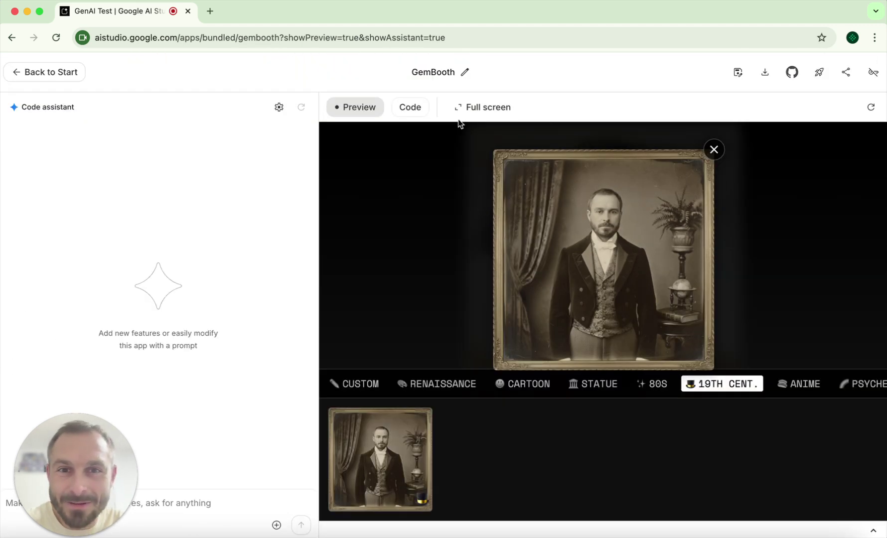
{"action": "left_click", "coordinate": [466, 108]}
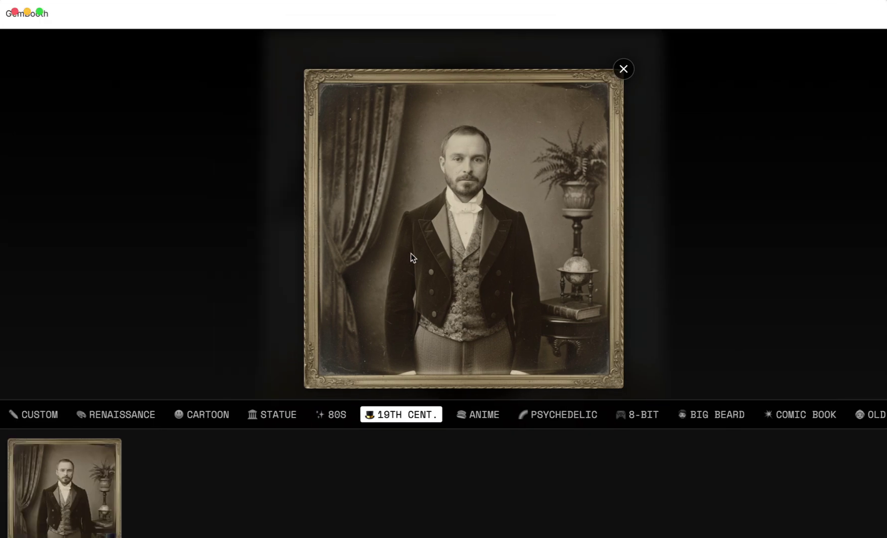
{"action": "key", "text": "Escape"}
Return to the Build start page, open the Pixshop app and show it in full screen
{"action": "left_click", "coordinate": [26, 79]}
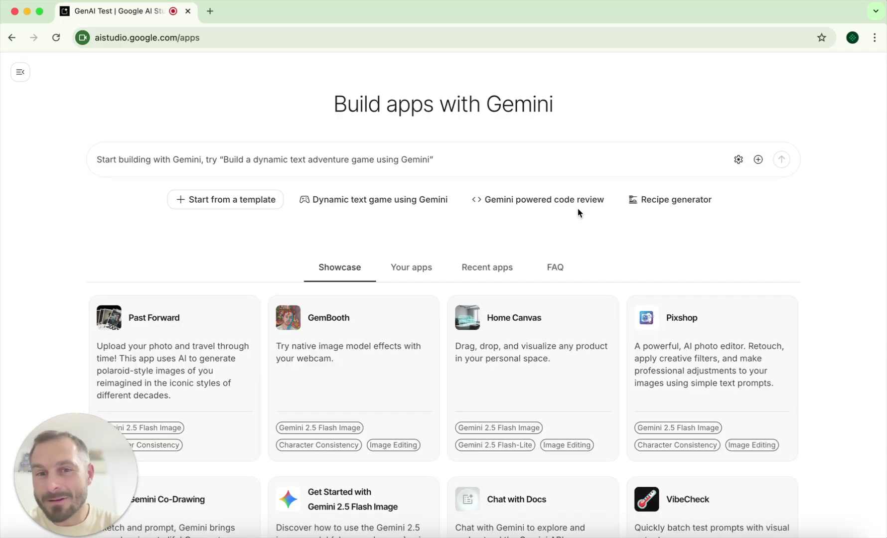
{"action": "left_click", "coordinate": [725, 371]}
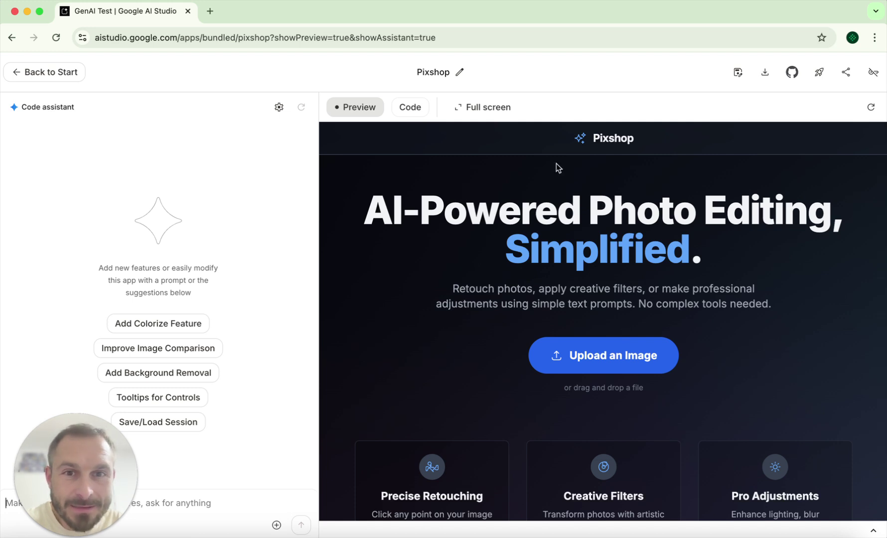
{"action": "left_click", "coordinate": [459, 107]}
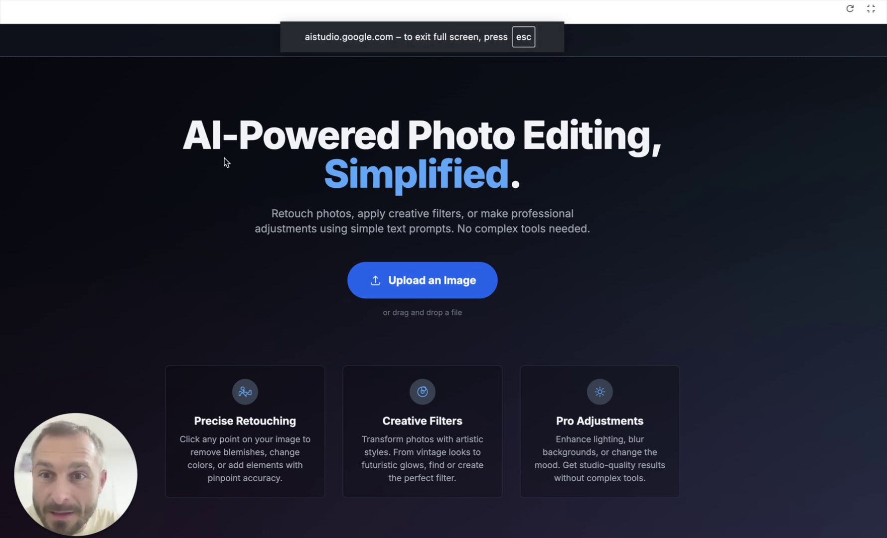
Upload the perfume bottle PNG beginning with "xerjoff-don-eau-de-pa" from the Downloads folder into Pixshop
{"action": "left_click_drag", "start_coordinate": [287, 223], "coordinate": [501, 277]}
{"action": "key", "text": "Escape"}
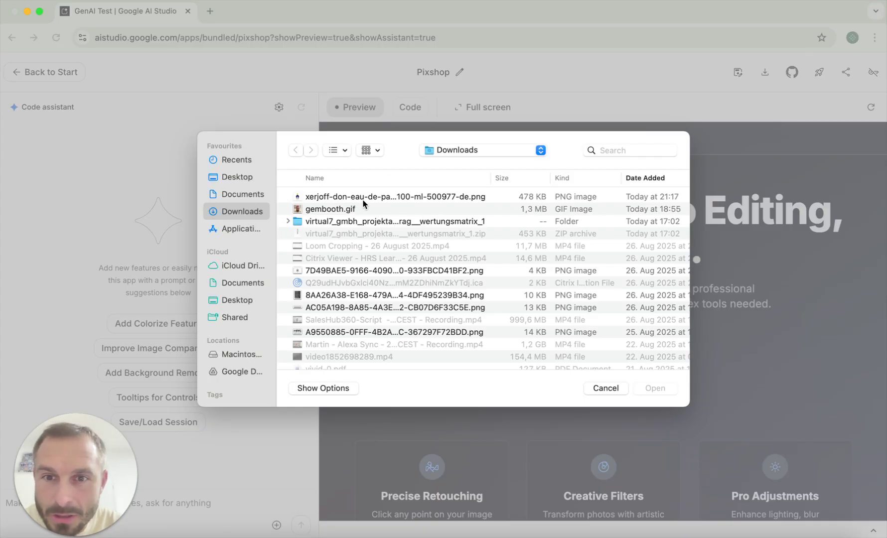
{"action": "left_click", "coordinate": [377, 198]}
{"action": "key", "text": "space"}
{"action": "key", "text": "space"}
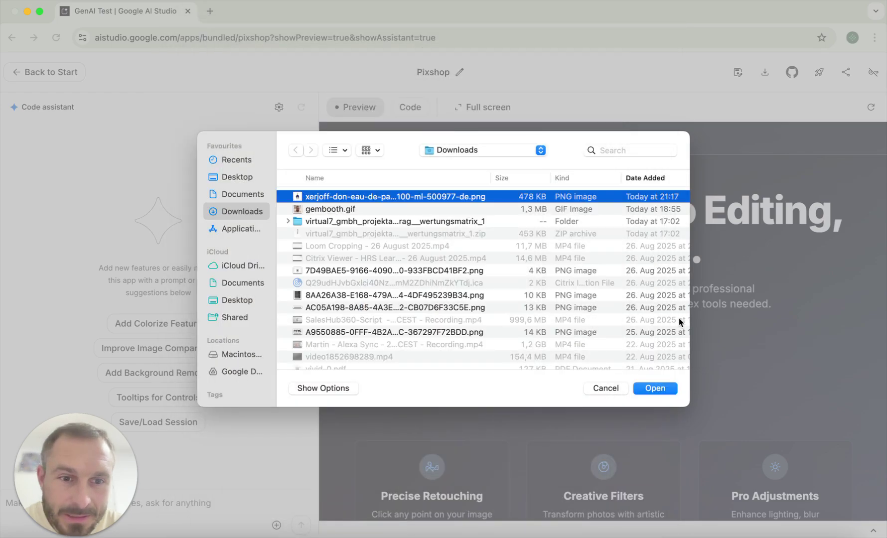
{"action": "left_click", "coordinate": [664, 388]}
{"action": "scroll", "coordinate": [462, 386], "scroll_direction": "down", "scroll_amount": 2}
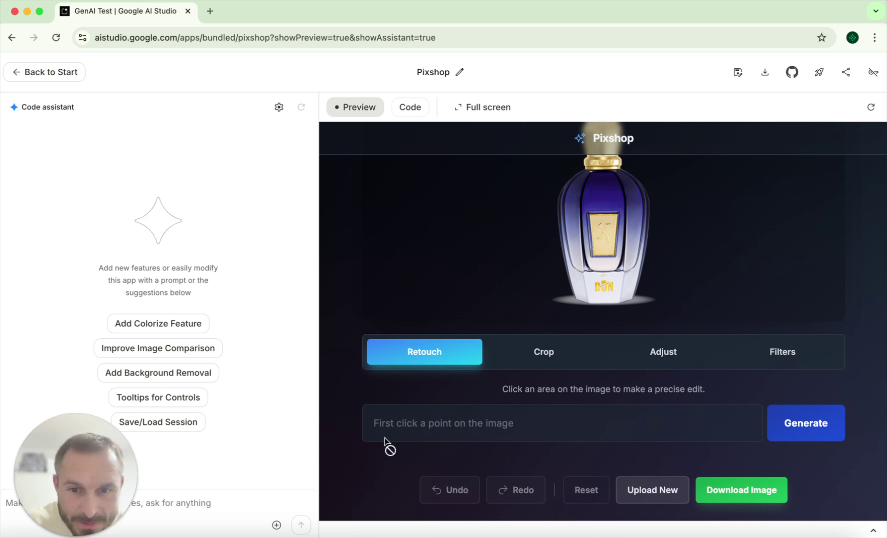
Mark the DON lettering at the base of the bottle for retouching and generate the edit "delete the text"
{"action": "left_click", "coordinate": [598, 228]}
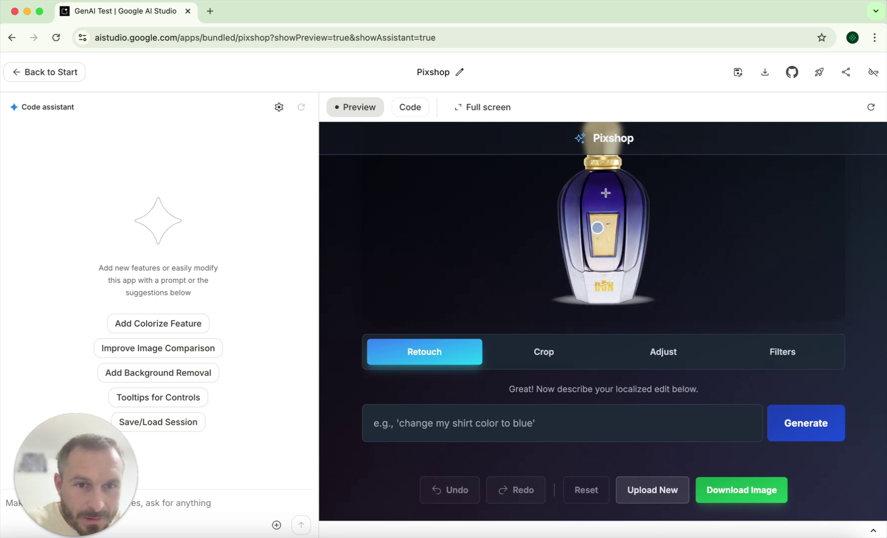
{"action": "left_click", "coordinate": [601, 305]}
{"action": "left_click", "coordinate": [602, 286]}
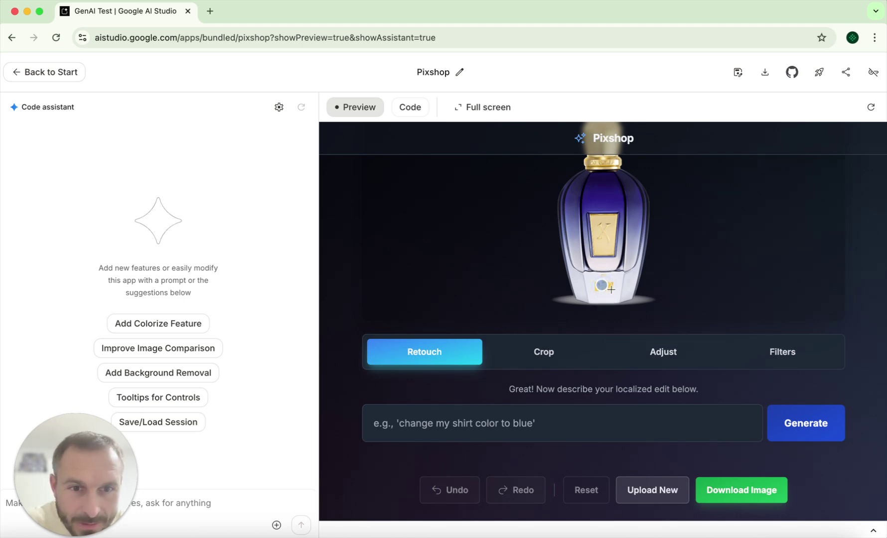
{"action": "left_click", "coordinate": [568, 422]}
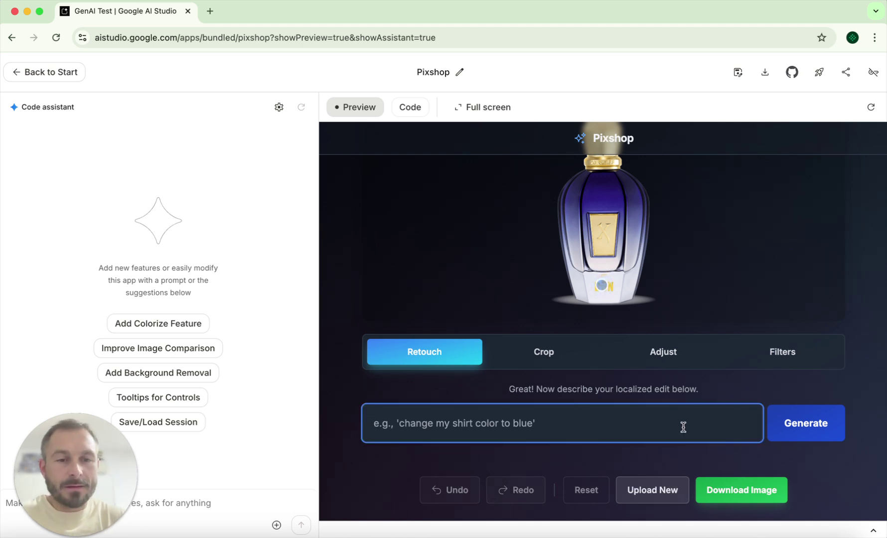
{"action": "left_click_drag", "start_coordinate": [602, 288], "coordinate": [605, 288]}
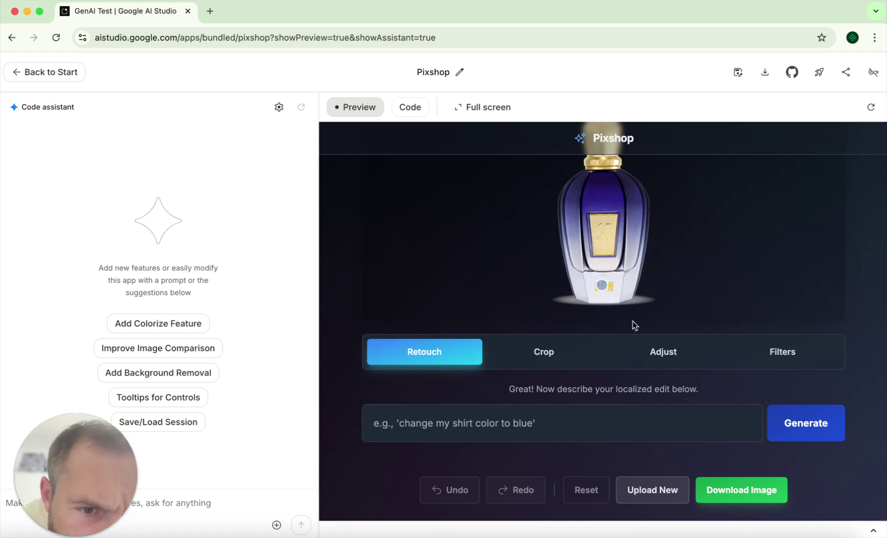
{"action": "left_click", "coordinate": [626, 419]}
{"action": "type", "text": "delete th"}
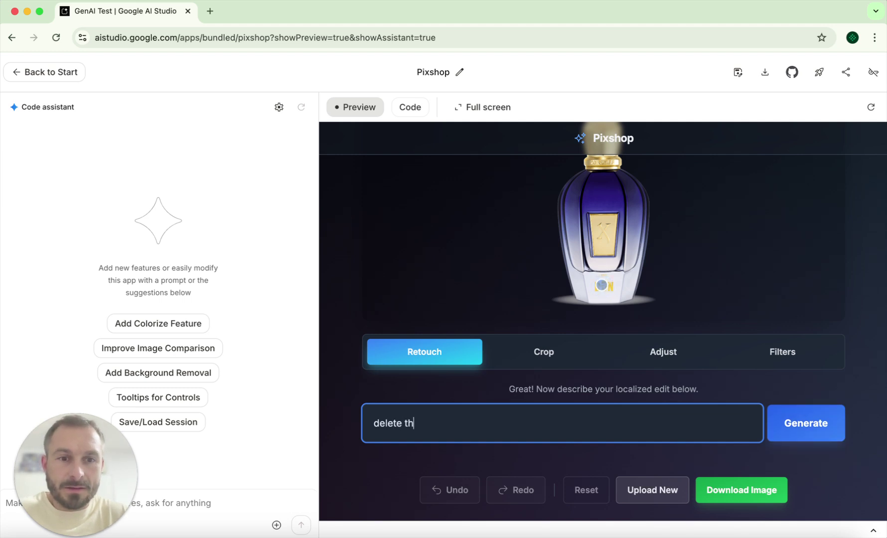
{"action": "type", "text": "e text"}
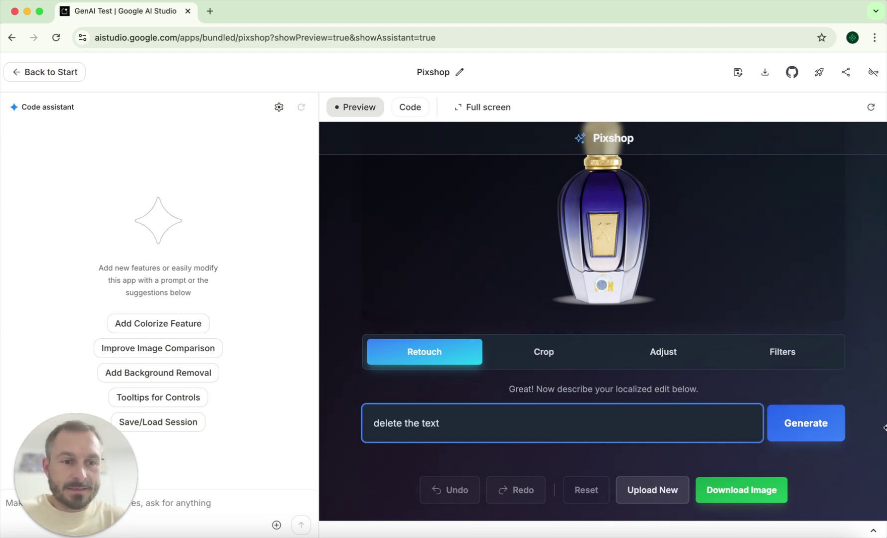
{"action": "left_click", "coordinate": [829, 422]}
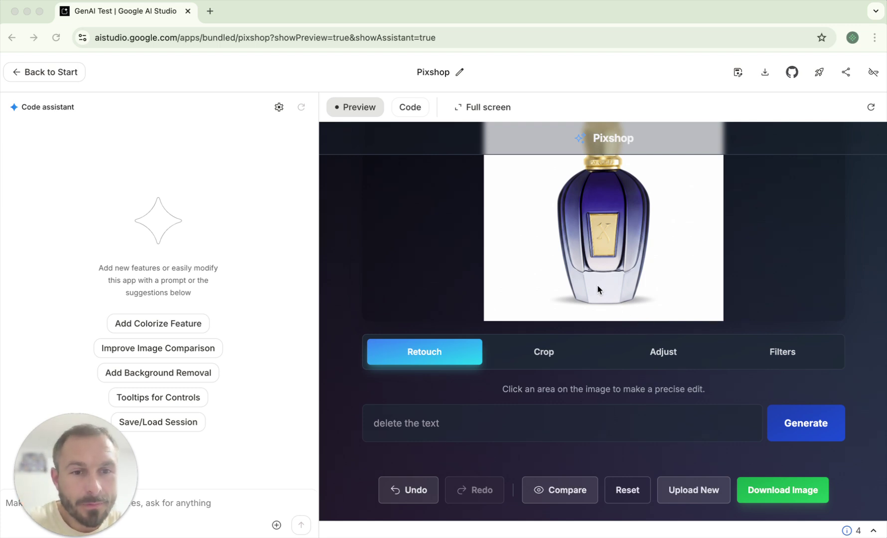
Mark a retouch spot on the white background beside the bottle's right shoulder
{"action": "scroll", "coordinate": [593, 275], "scroll_direction": "up", "scroll_amount": 3}
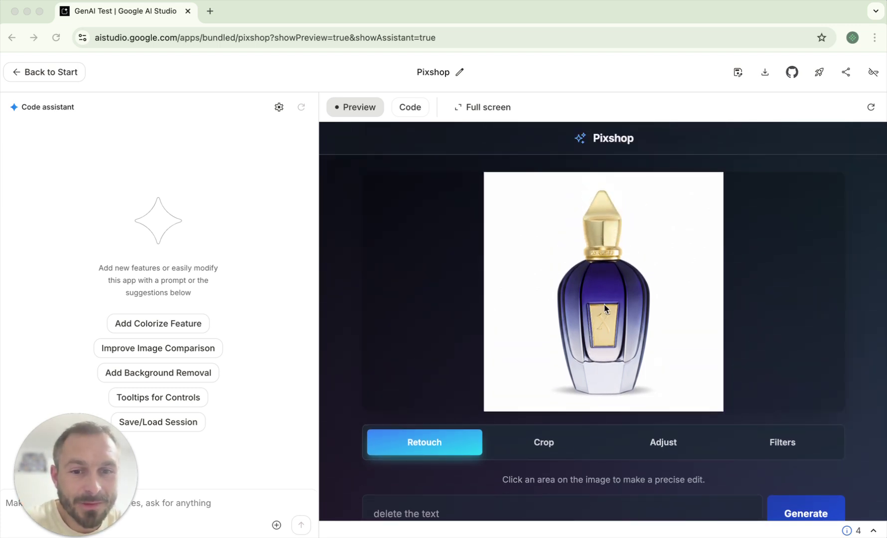
{"action": "scroll", "coordinate": [604, 304], "scroll_direction": "down", "scroll_amount": 3}
{"action": "scroll", "coordinate": [605, 304], "scroll_direction": "up", "scroll_amount": 2}
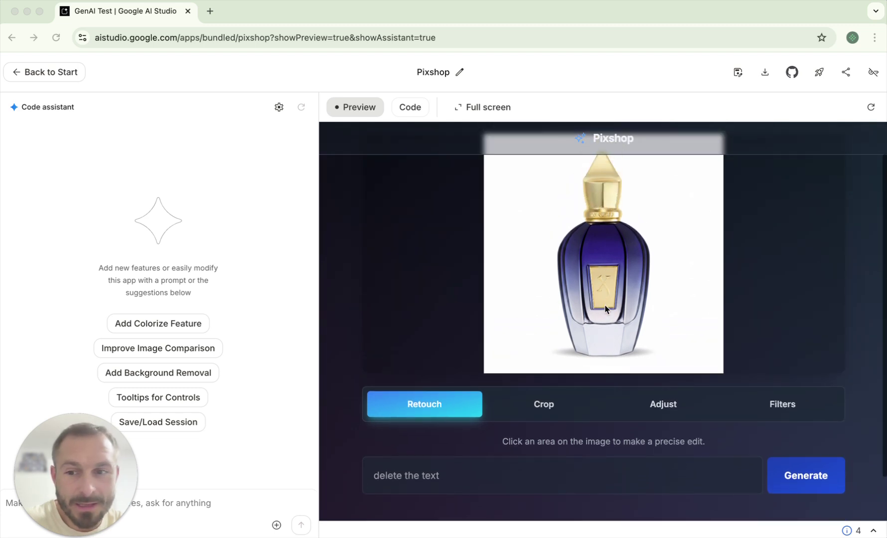
{"action": "left_click", "coordinate": [658, 242]}
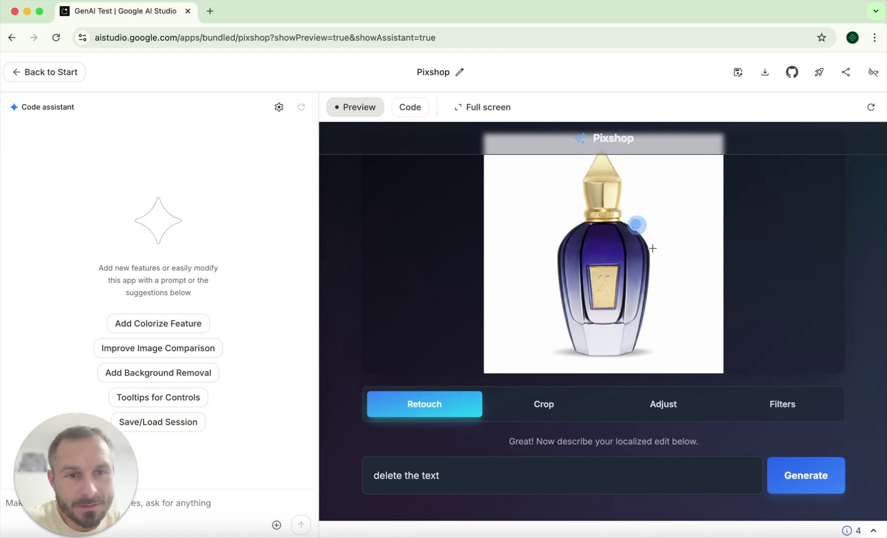
Replace the retouch prompt with "a person kisses the bottle there" and generate the edit
{"action": "scroll", "coordinate": [682, 375], "scroll_direction": "down", "scroll_amount": 2}
{"action": "left_click", "coordinate": [578, 425]}
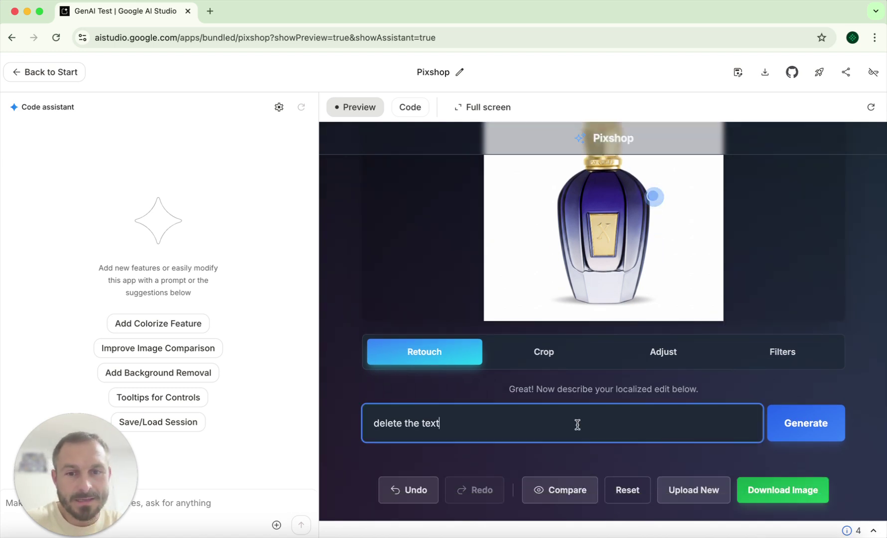
{"action": "left_click_drag", "start_coordinate": [573, 425], "coordinate": [412, 406]}
{"action": "type", "text": "a pero"}
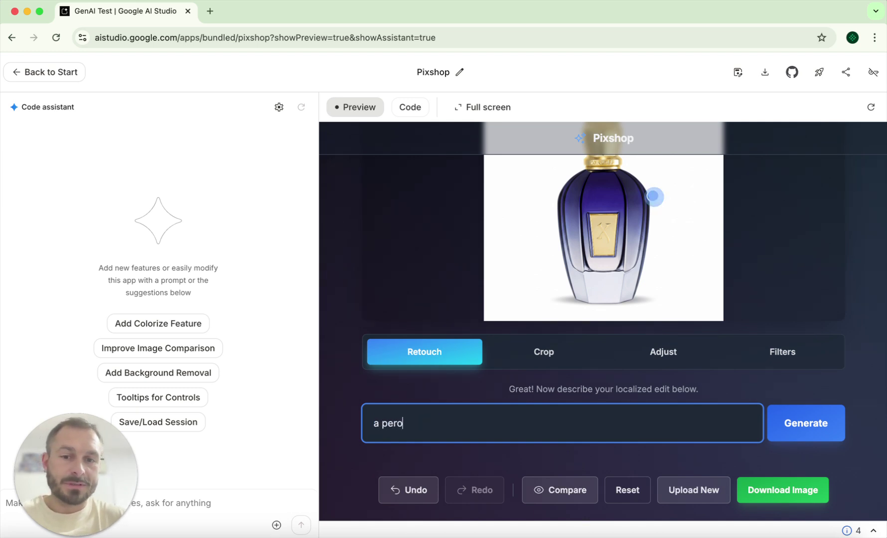
{"action": "key", "text": "BackSpace"}
{"action": "type", "text": "son"}
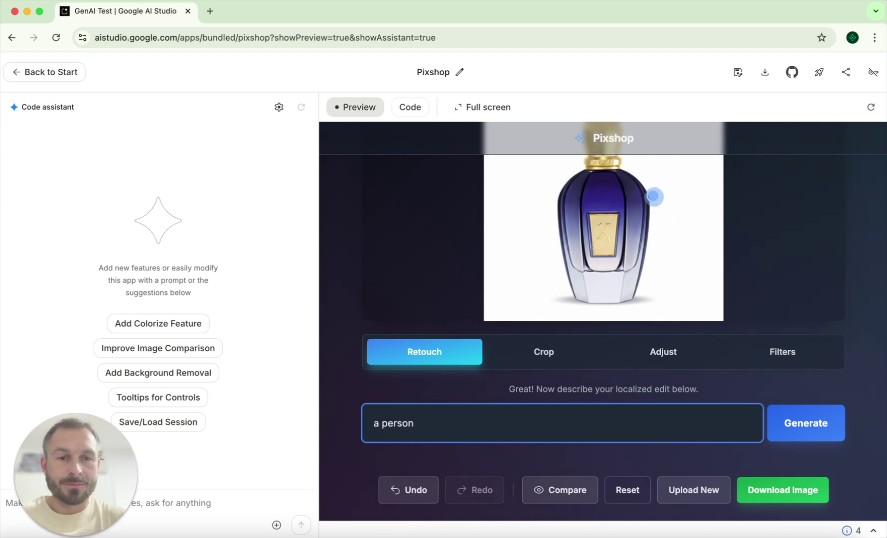
{"action": "key", "text": "BackSpace"}
{"action": "type", "text": "n kisses "}
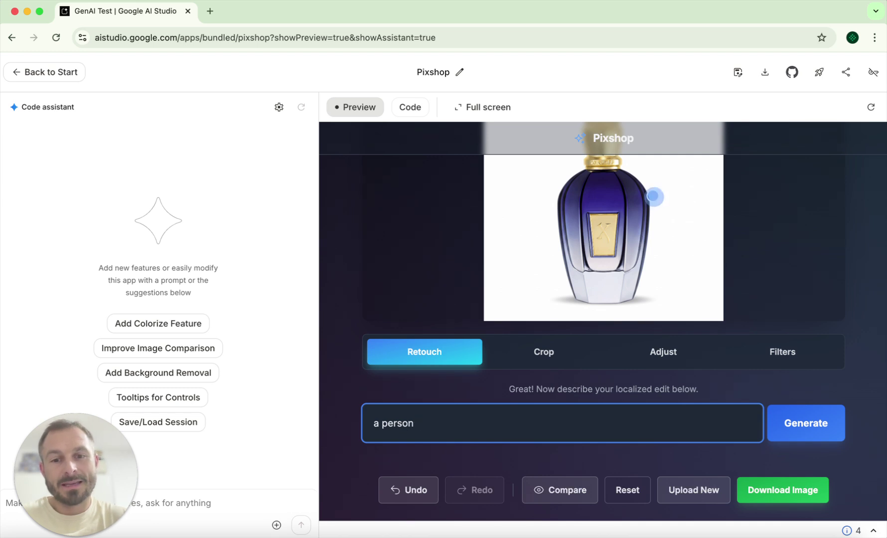
{"action": "type", "text": "the"}
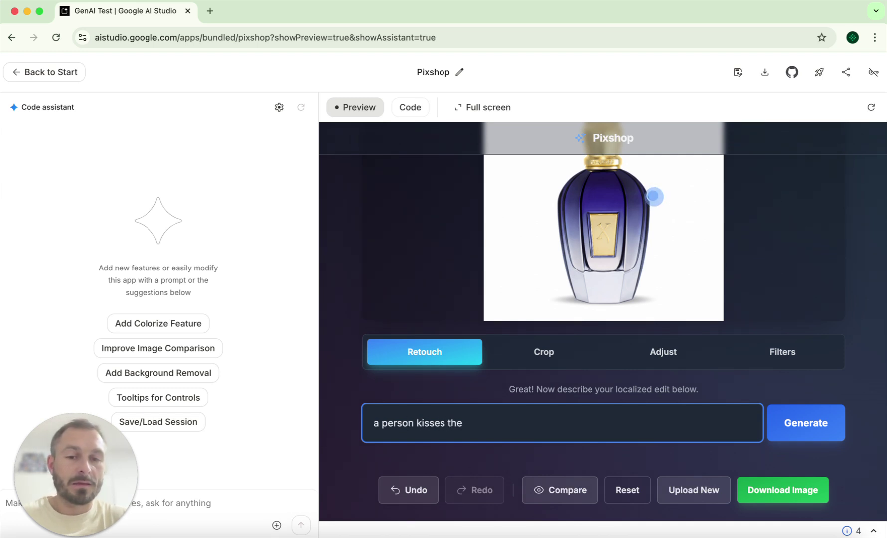
{"action": "type", "text": " bottle. there"}
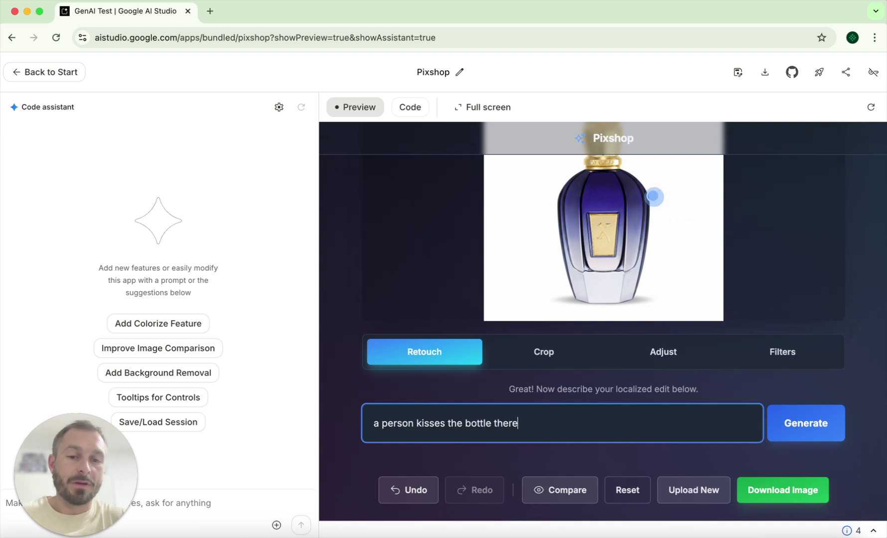
{"action": "key", "text": "Return"}
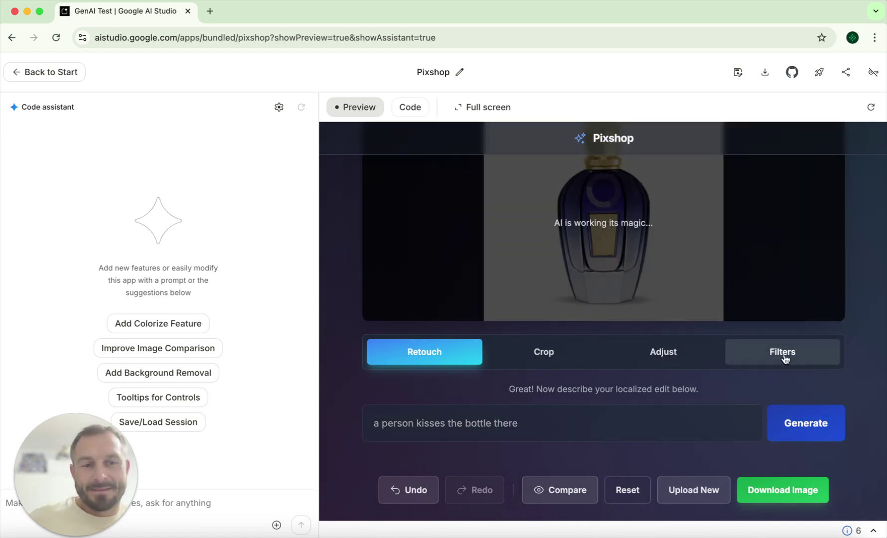
Mark a retouch spot on the empty white background to the upper left of the bottle
{"action": "scroll", "coordinate": [807, 248], "scroll_direction": "up", "scroll_amount": 1}
{"action": "scroll", "coordinate": [807, 249], "scroll_direction": "up", "scroll_amount": 3}
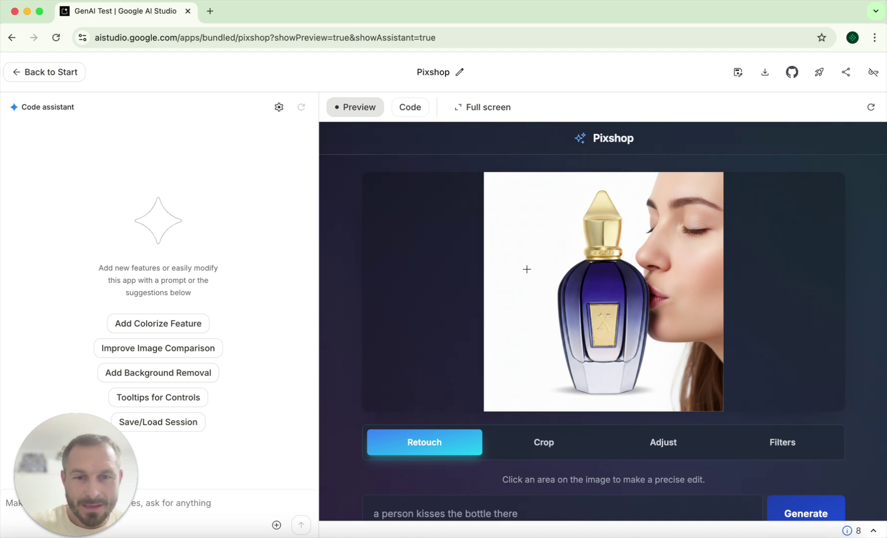
{"action": "left_click", "coordinate": [530, 187]}
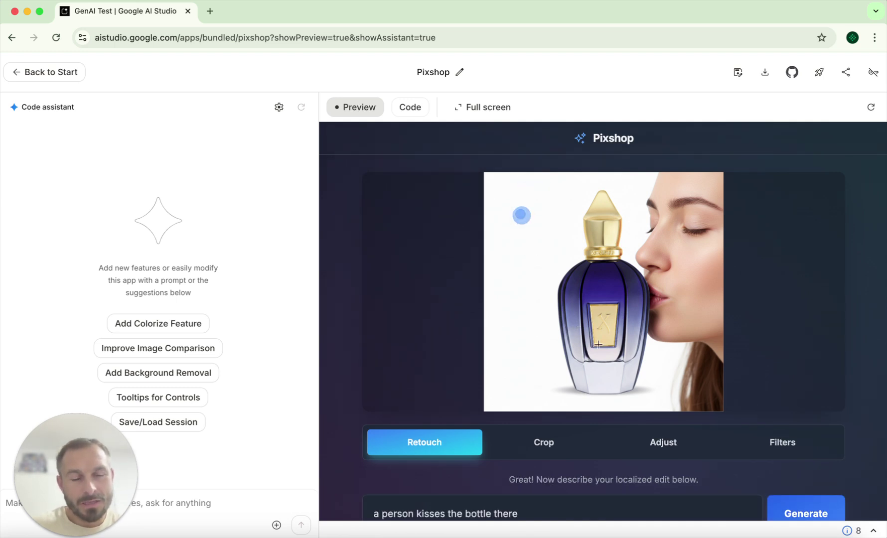
Replace the retouch prompt with 'add this text " a touch like a kiss"', generate the edit and look over the image
{"action": "scroll", "coordinate": [599, 345], "scroll_direction": "down", "scroll_amount": 3}
{"action": "left_click", "coordinate": [548, 431]}
{"action": "left_click_drag", "start_coordinate": [548, 431], "coordinate": [360, 433]}
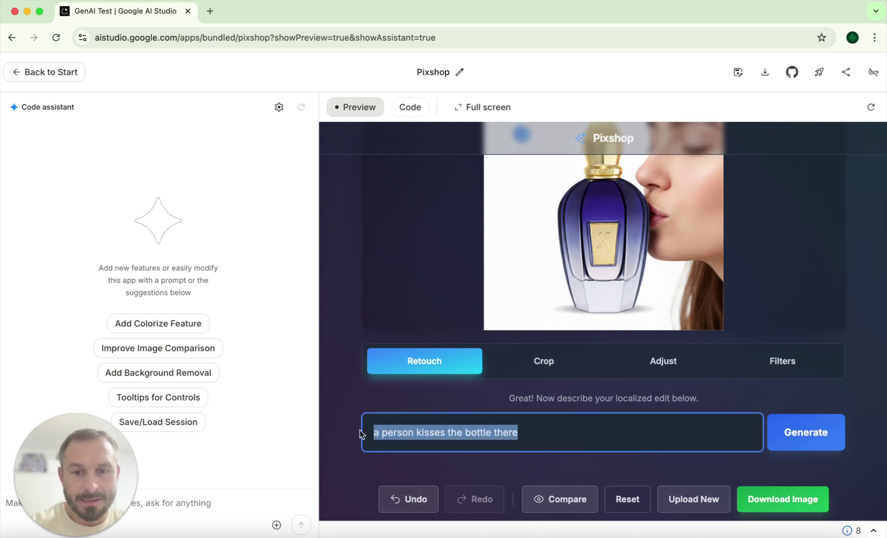
{"action": "scroll", "coordinate": [550, 401], "scroll_direction": "up", "scroll_amount": 3}
{"action": "scroll", "coordinate": [788, 396], "scroll_direction": "down", "scroll_amount": 2}
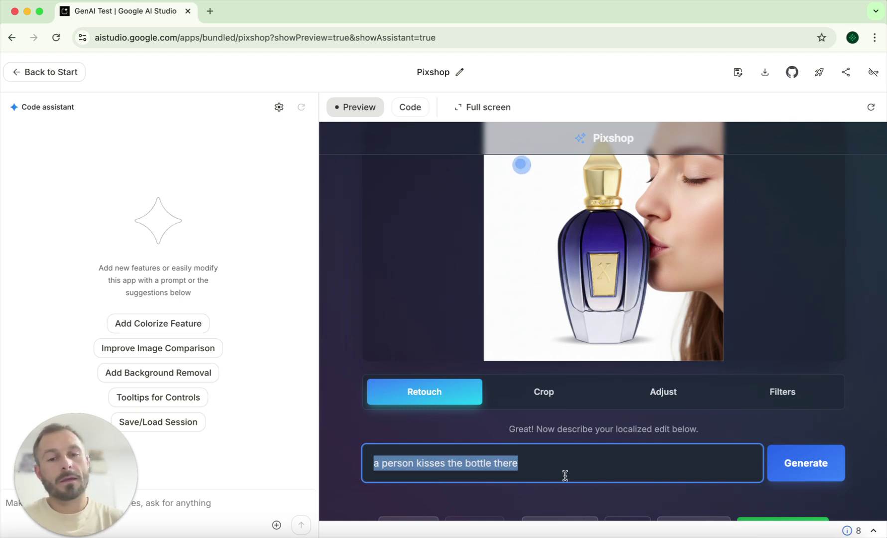
{"action": "key", "text": "BackSpace"}
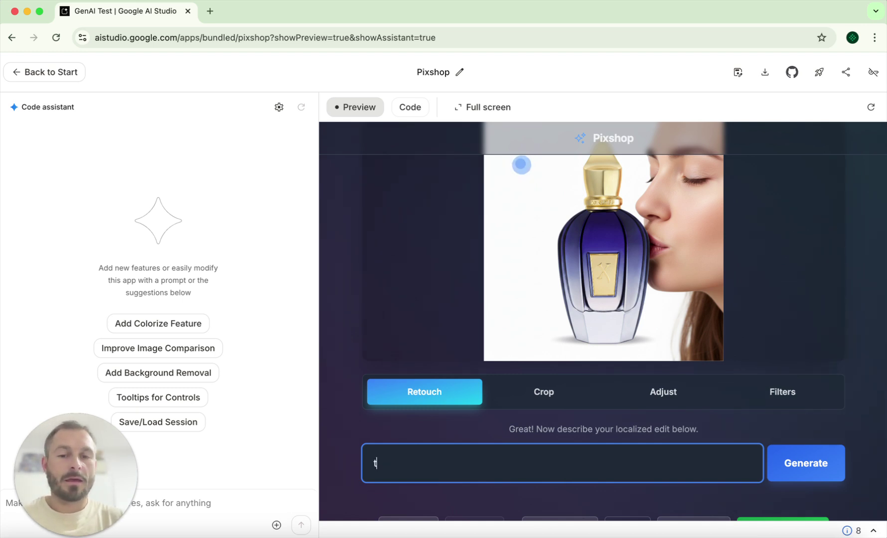
{"action": "type", "text": "a"}
{"action": "key", "text": "BackSpace"}
{"action": "type", "text": "\"\""}
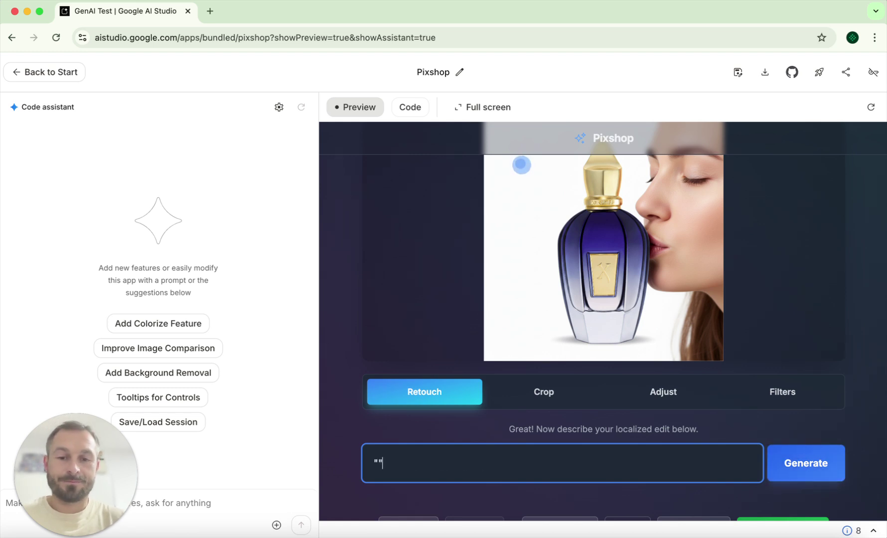
{"action": "type", "text": "add the"}
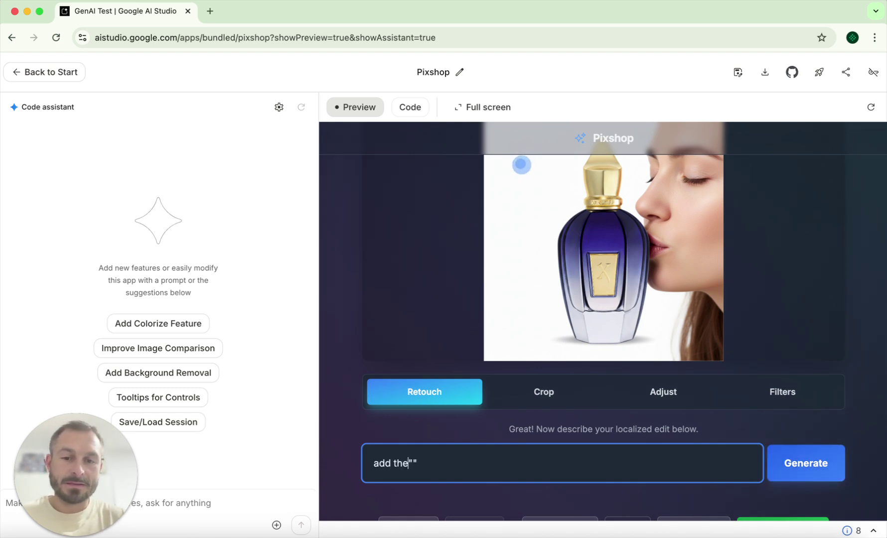
{"action": "key", "text": "BackSpace"}
{"action": "type", "text": "is text"}
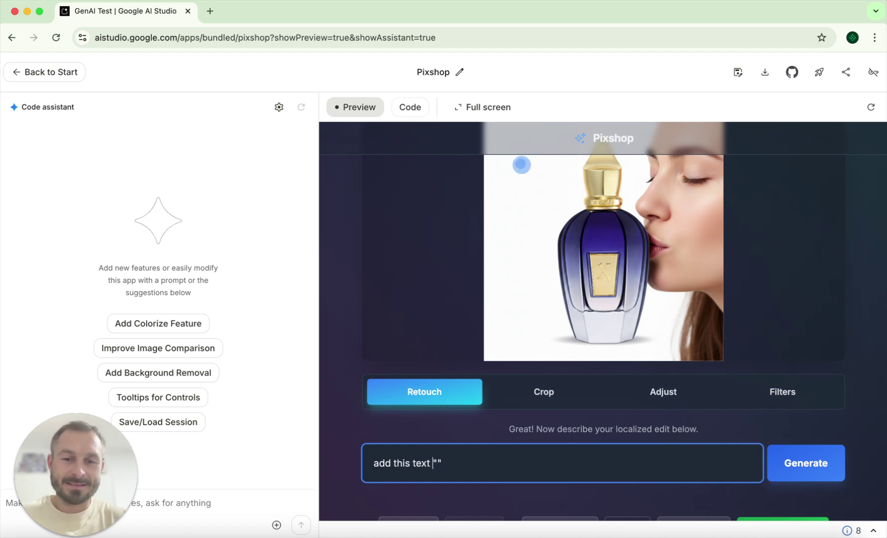
{"action": "key", "text": "Right"}
{"action": "type", "text": "a "}
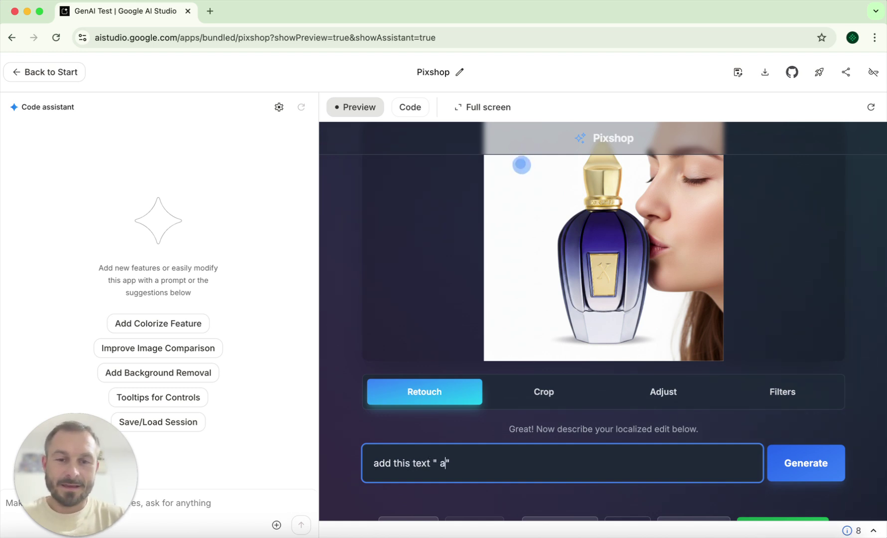
{"action": "type", "text": "touch like a "}
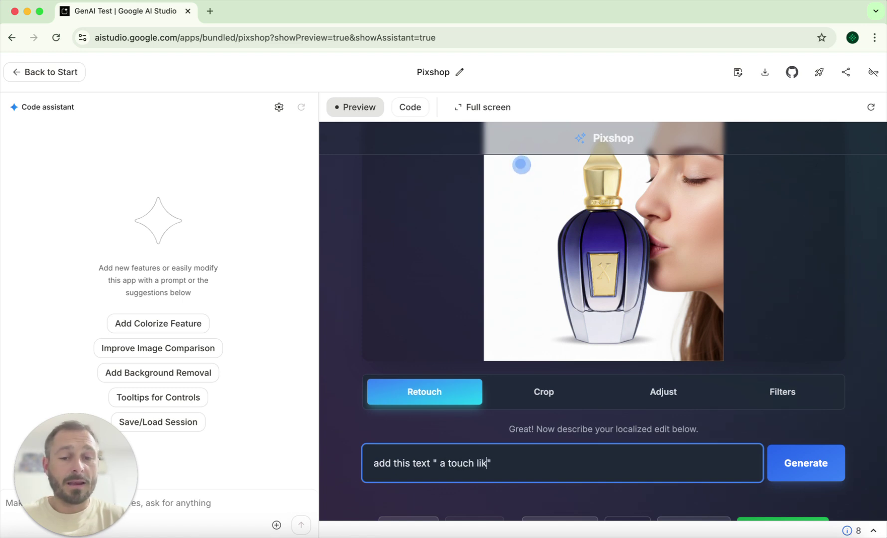
{"action": "type", "text": "kiss"}
{"action": "key", "text": "Return"}
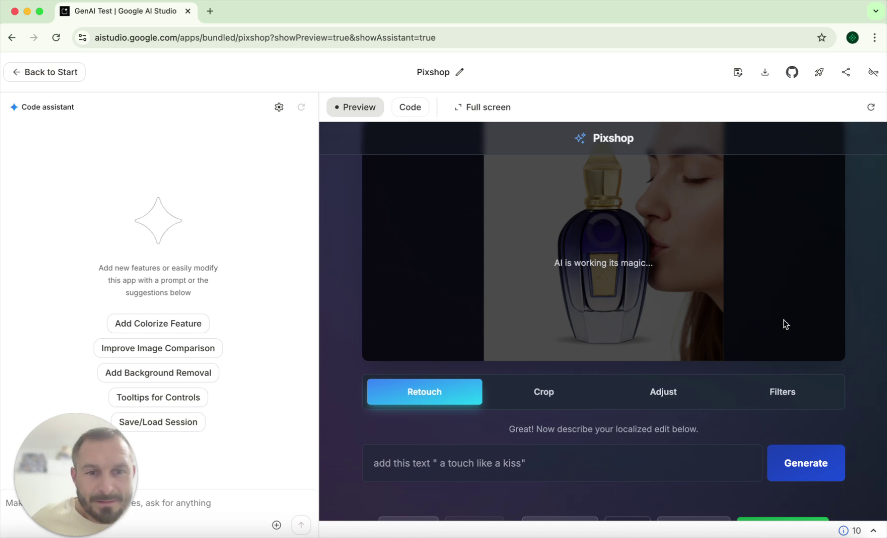
{"action": "scroll", "coordinate": [856, 231], "scroll_direction": "up", "scroll_amount": 2}
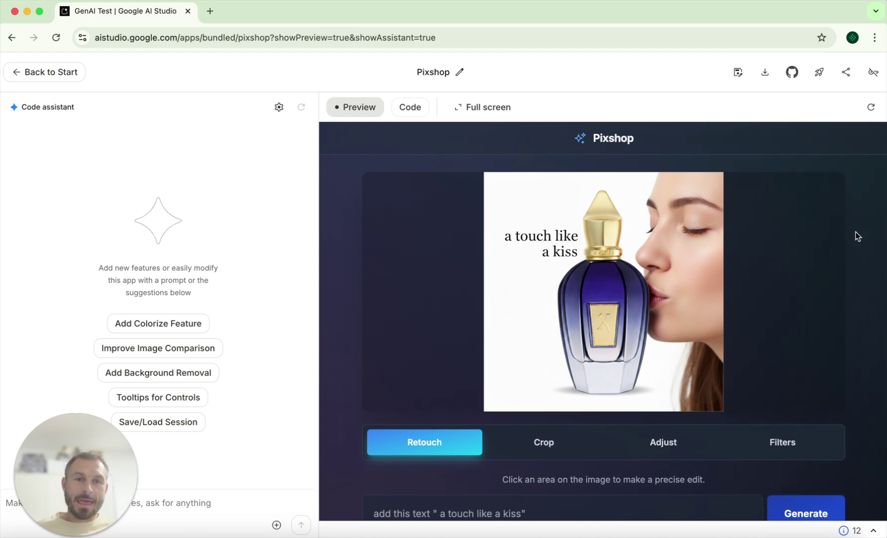
{"action": "scroll", "coordinate": [856, 231], "scroll_direction": "down", "scroll_amount": 3}
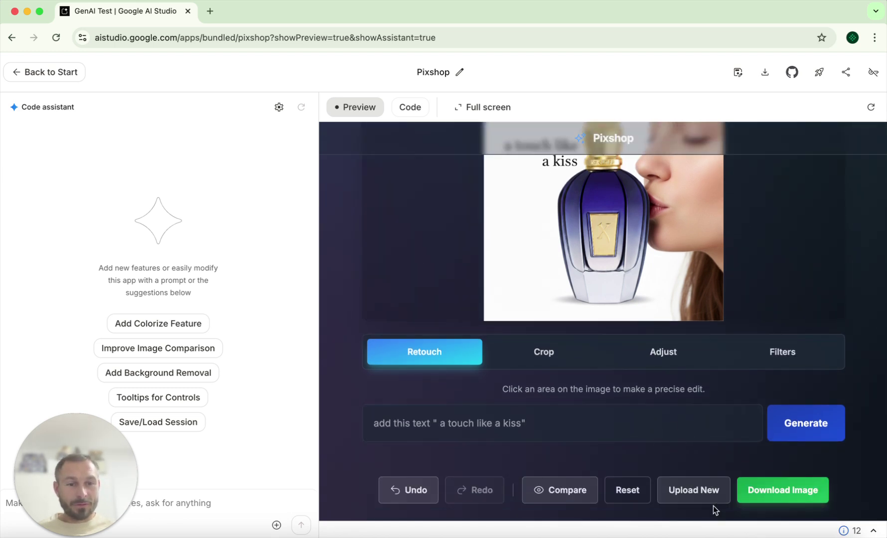
{"action": "scroll", "coordinate": [721, 357], "scroll_direction": "up", "scroll_amount": 3}
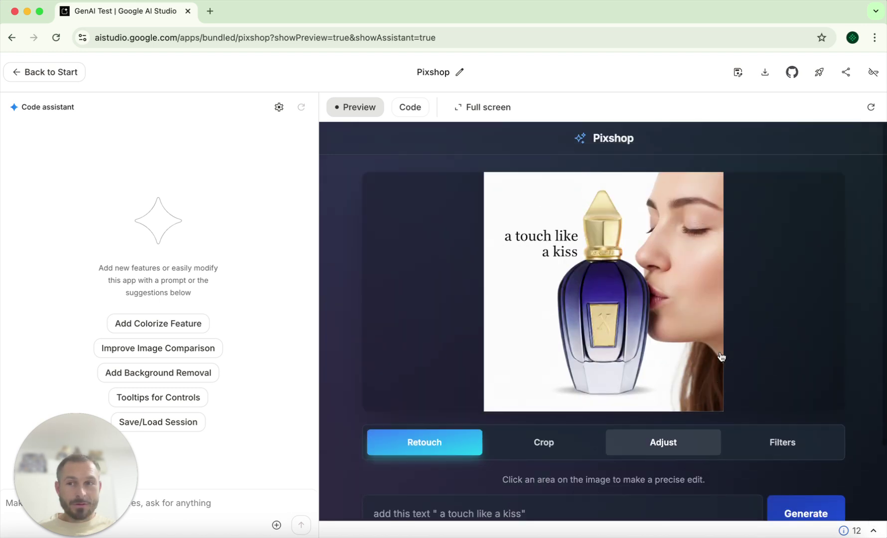
Return to the Build start page and open Video to Learning App from the showcase apps
{"action": "left_click", "coordinate": [52, 74]}
{"action": "scroll", "coordinate": [409, 252], "scroll_direction": "down", "scroll_amount": 15}
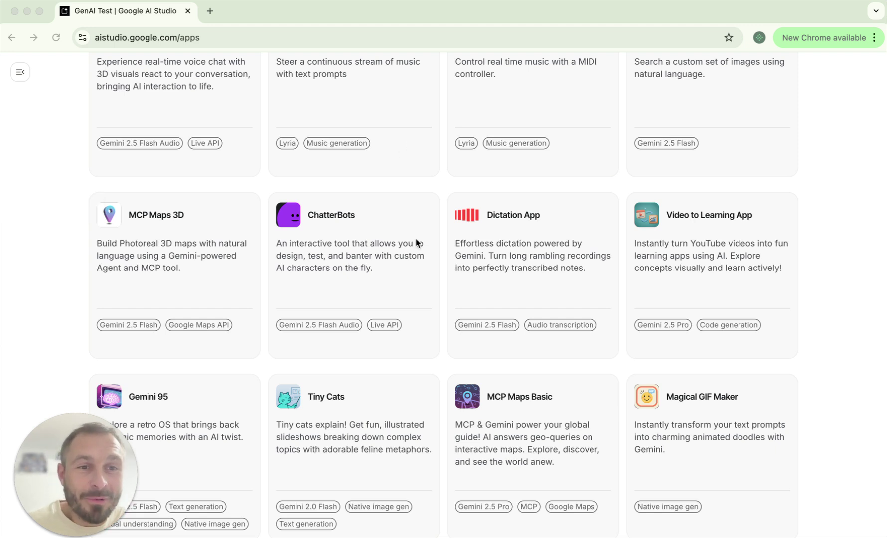
{"action": "scroll", "coordinate": [416, 243], "scroll_direction": "down", "scroll_amount": 2}
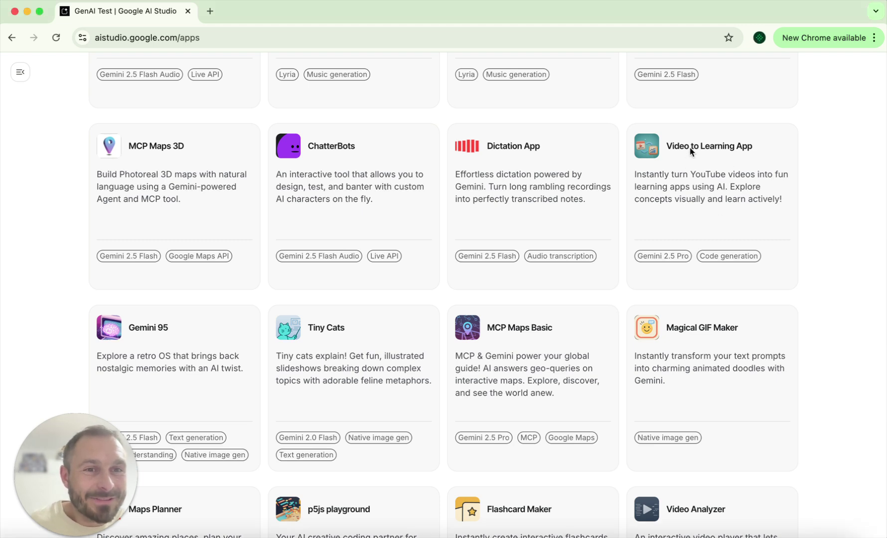
{"action": "left_click", "coordinate": [667, 164]}
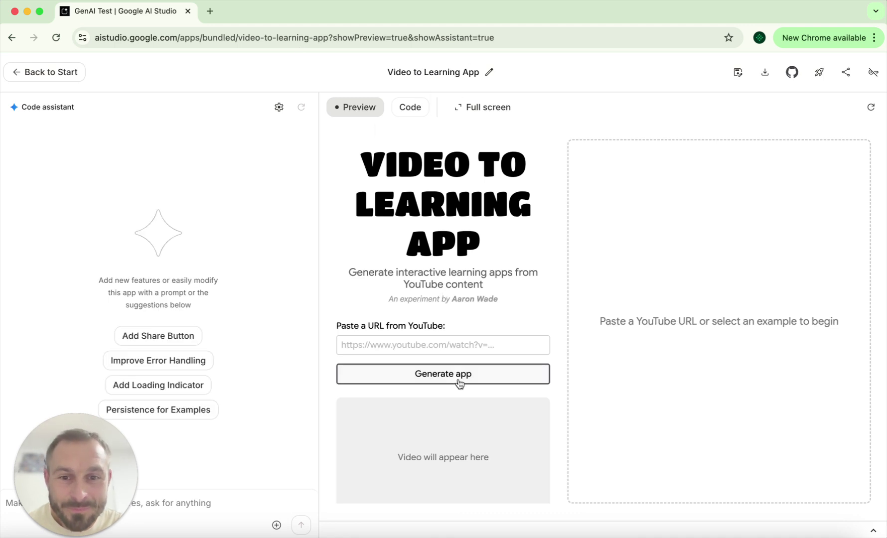
Switch to Safari and load youtube.com in a new tab to find a source video
{"action": "left_click_drag", "start_coordinate": [359, 332], "coordinate": [462, 339]}
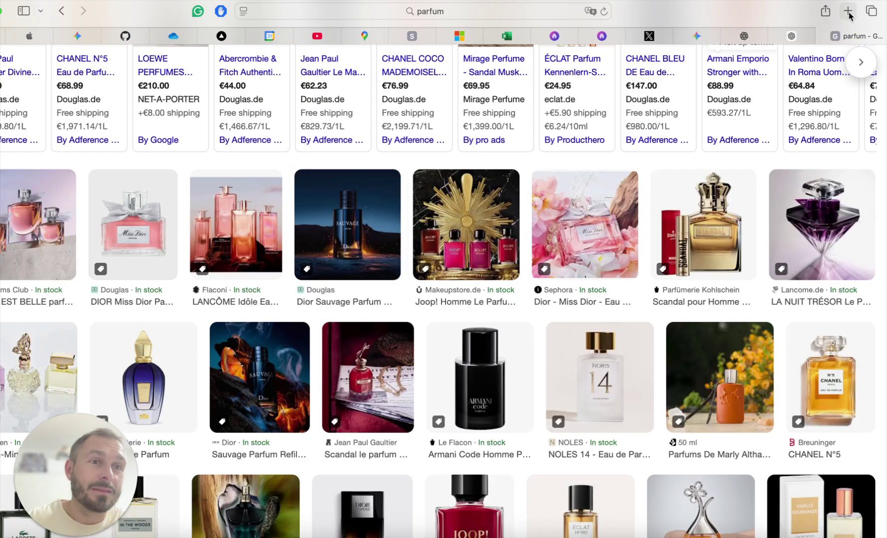
{"action": "left_click", "coordinate": [849, 12]}
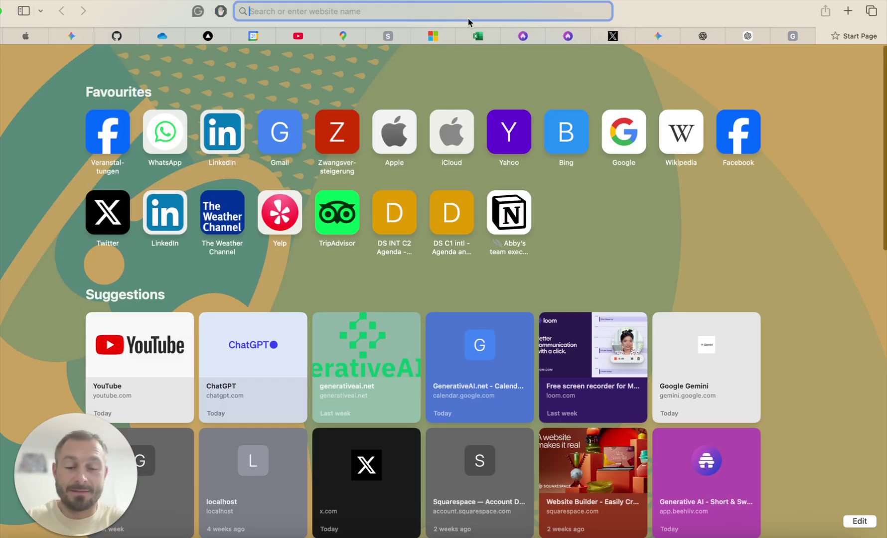
{"action": "type", "text": "youtube.com"}
{"action": "key", "text": "Down"}
{"action": "key", "text": "Return"}
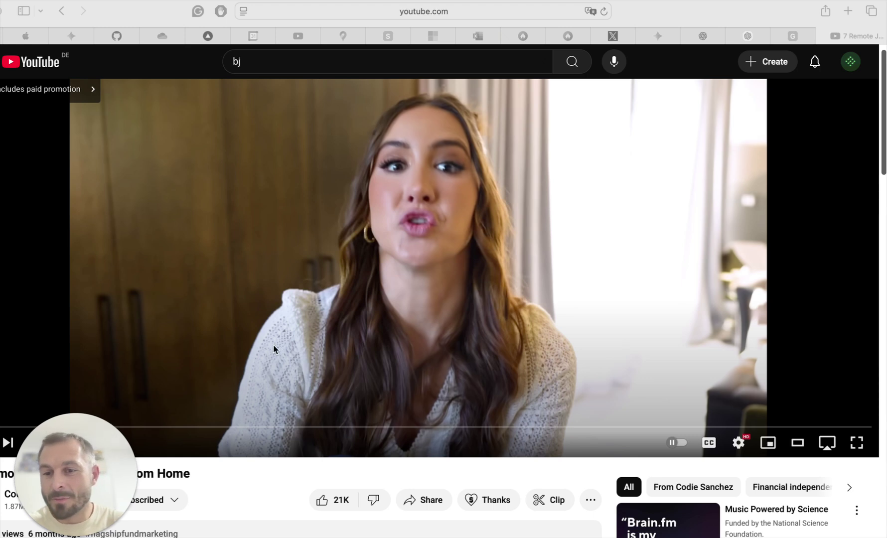
Open the "7 Remote Jobs" YouTube video and copy its URL
{"action": "left_click", "coordinate": [341, 263]}
{"action": "left_click", "coordinate": [342, 263]}
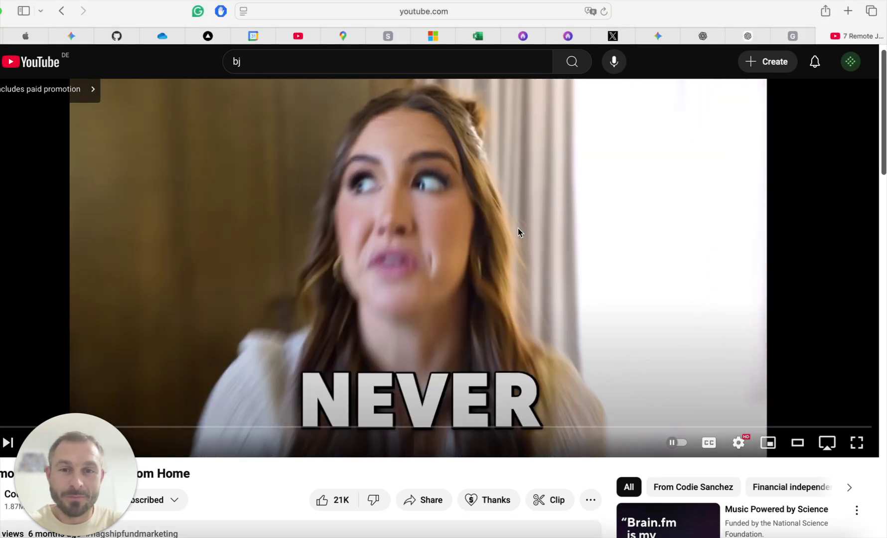
{"action": "left_click", "coordinate": [531, 215]}
{"action": "left_click", "coordinate": [500, 15]}
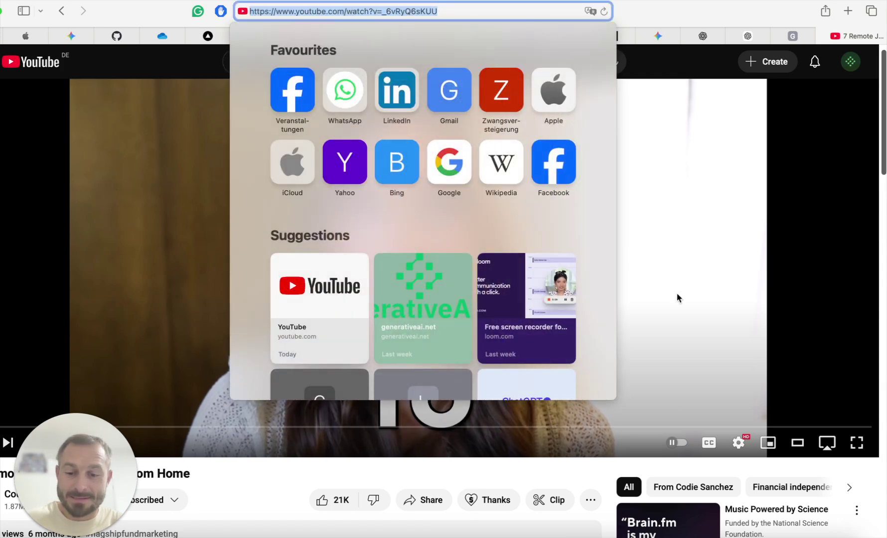
{"action": "key", "text": "super+Tab"}
{"action": "left_click", "coordinate": [469, 345]}
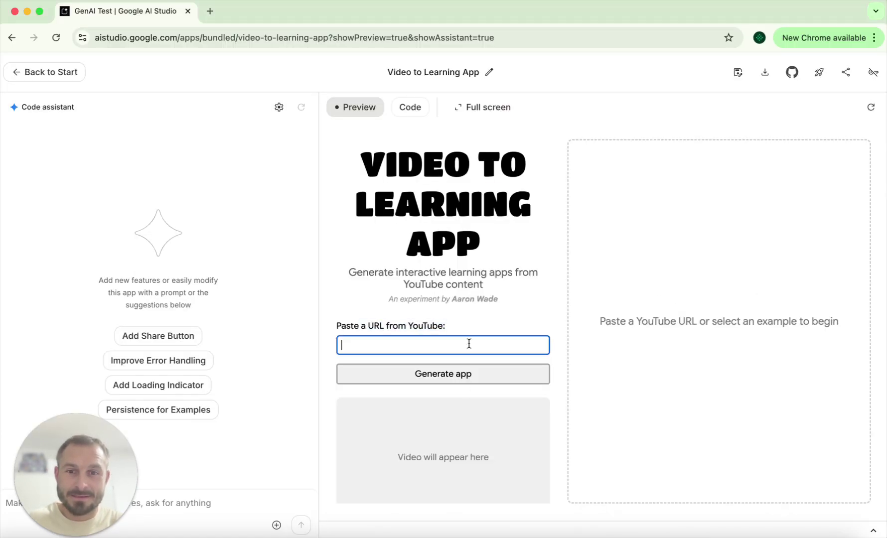
{"action": "type", "text": "https://www.youtube.com/watch?v=_6vRyQ6sKUU"}
{"action": "left_click", "coordinate": [470, 374]}
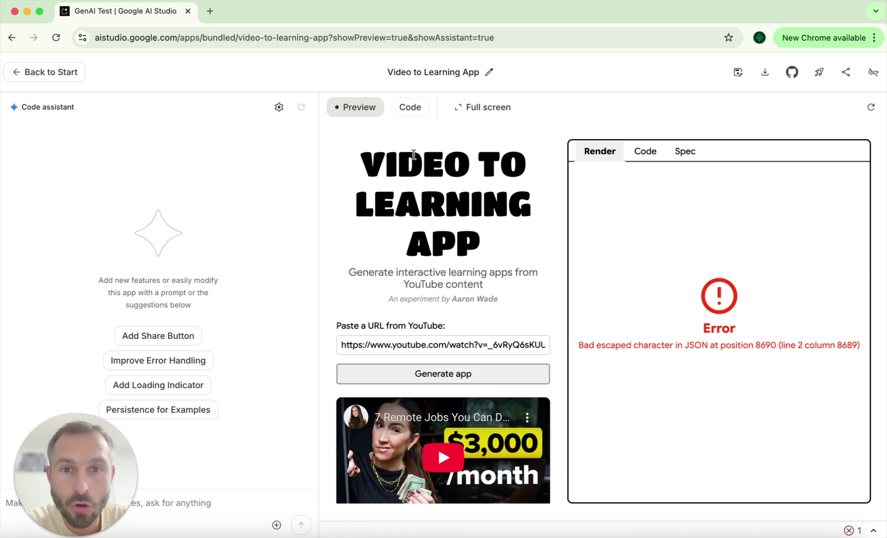
{"action": "left_click", "coordinate": [403, 106]}
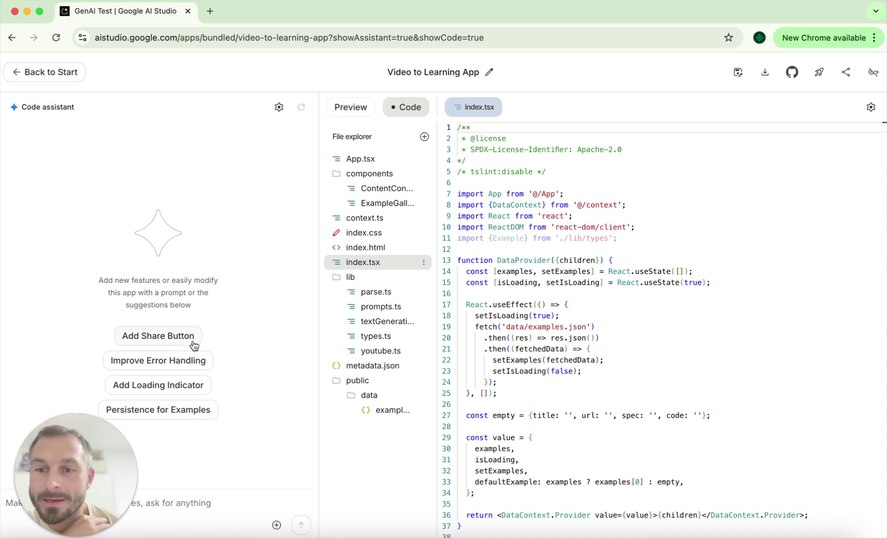
Return to the Video to Learning App preview and check the Code and Spec views of the generated result before returning to Render
{"action": "left_click", "coordinate": [358, 108]}
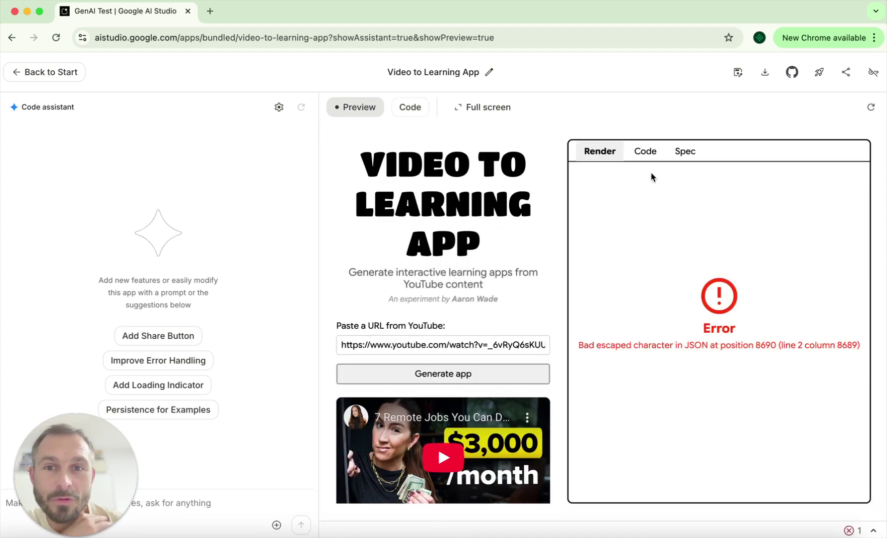
{"action": "left_click", "coordinate": [644, 161]}
{"action": "left_click", "coordinate": [685, 154]}
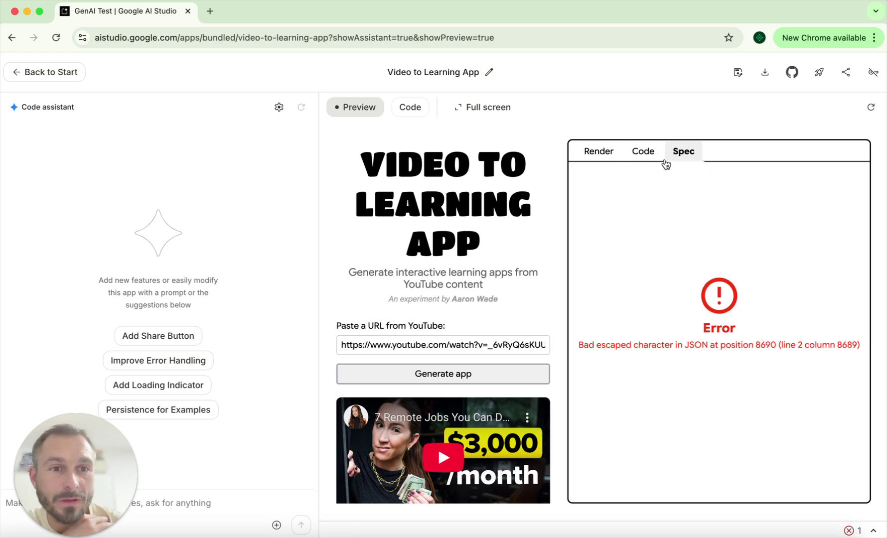
{"action": "left_click", "coordinate": [599, 155]}
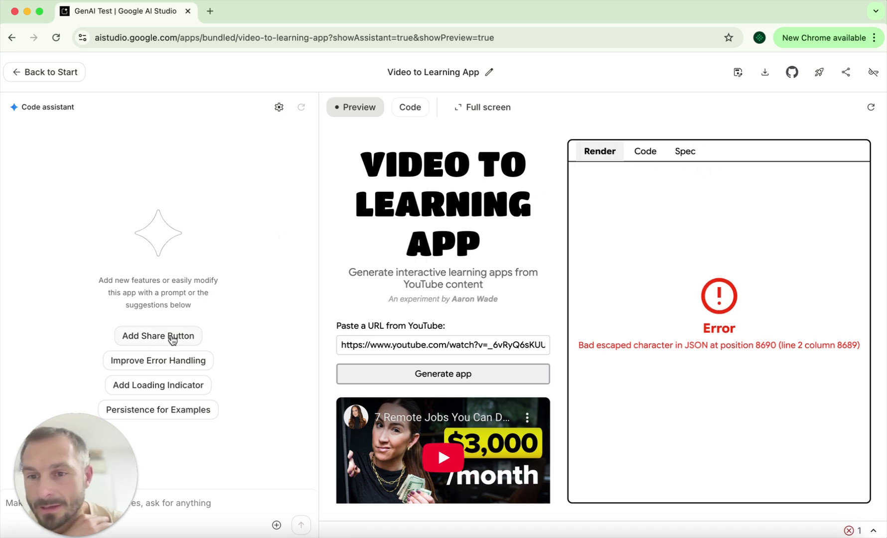
Choose the Add Share Button suggestion in the code assistant and have the assistant auto-fix the error from running the code
{"action": "left_click", "coordinate": [172, 338]}
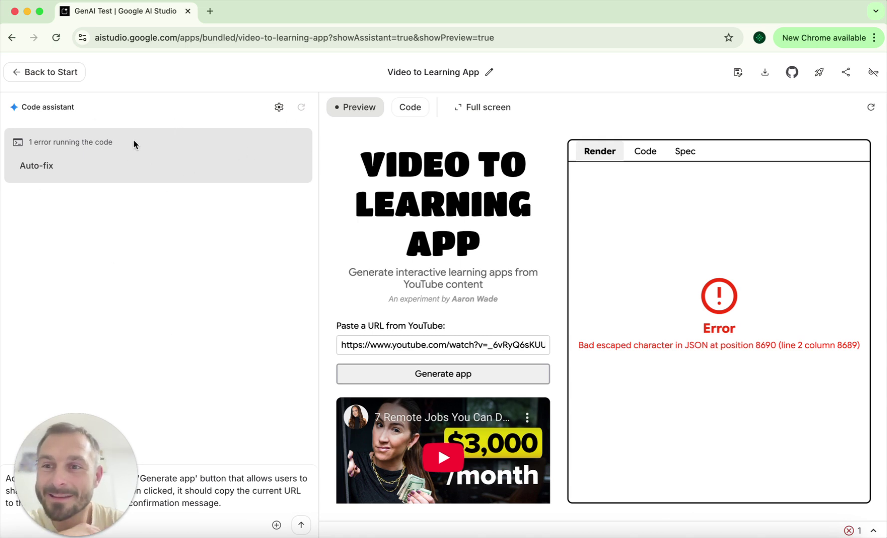
{"action": "left_click_drag", "start_coordinate": [36, 143], "coordinate": [85, 143]}
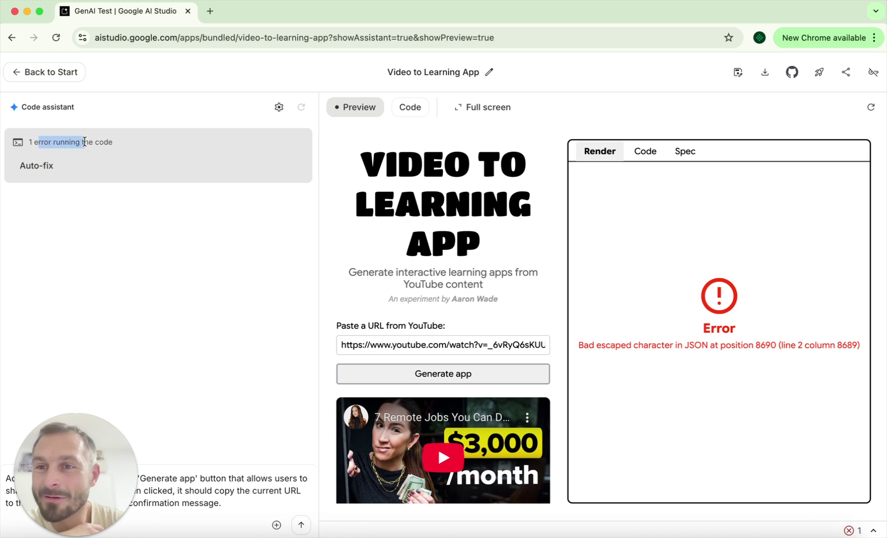
{"action": "left_click", "coordinate": [225, 200]}
{"action": "left_click", "coordinate": [36, 165]}
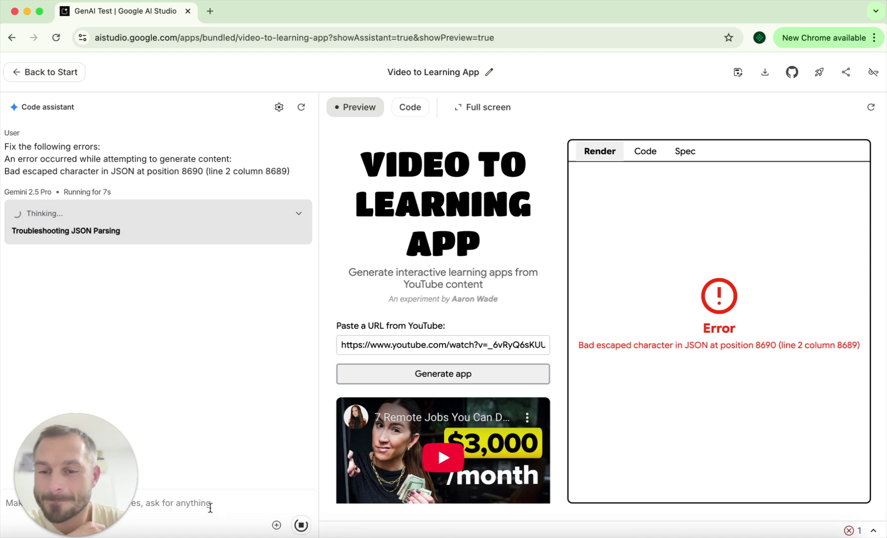
{"action": "left_click_drag", "start_coordinate": [87, 474], "coordinate": [816, 476]}
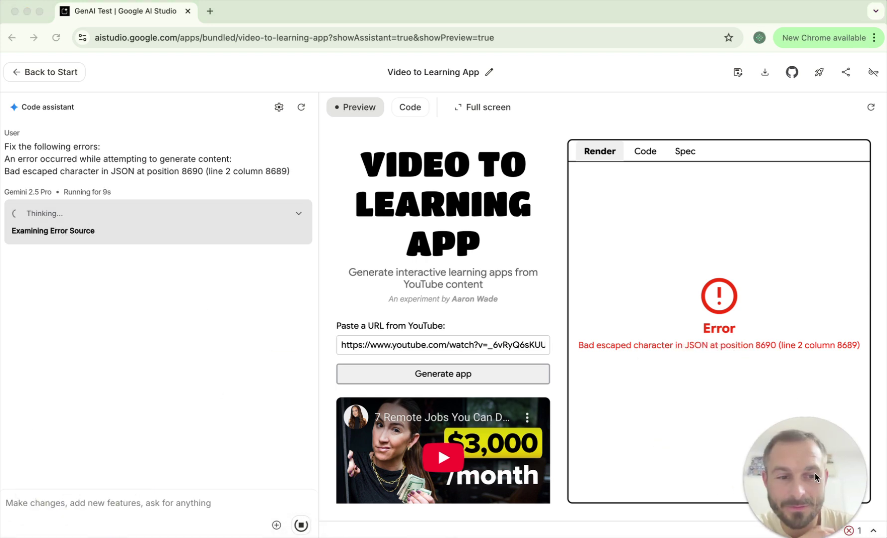
{"action": "left_click", "coordinate": [87, 520]}
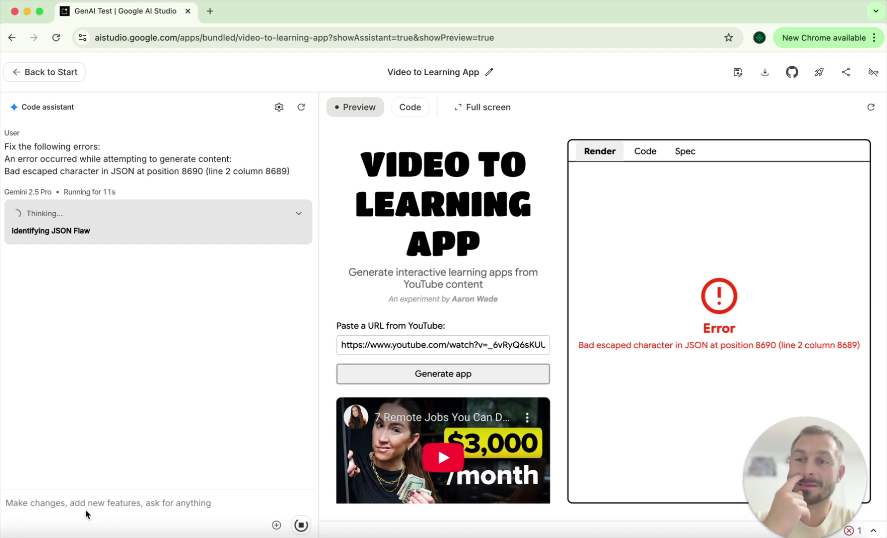